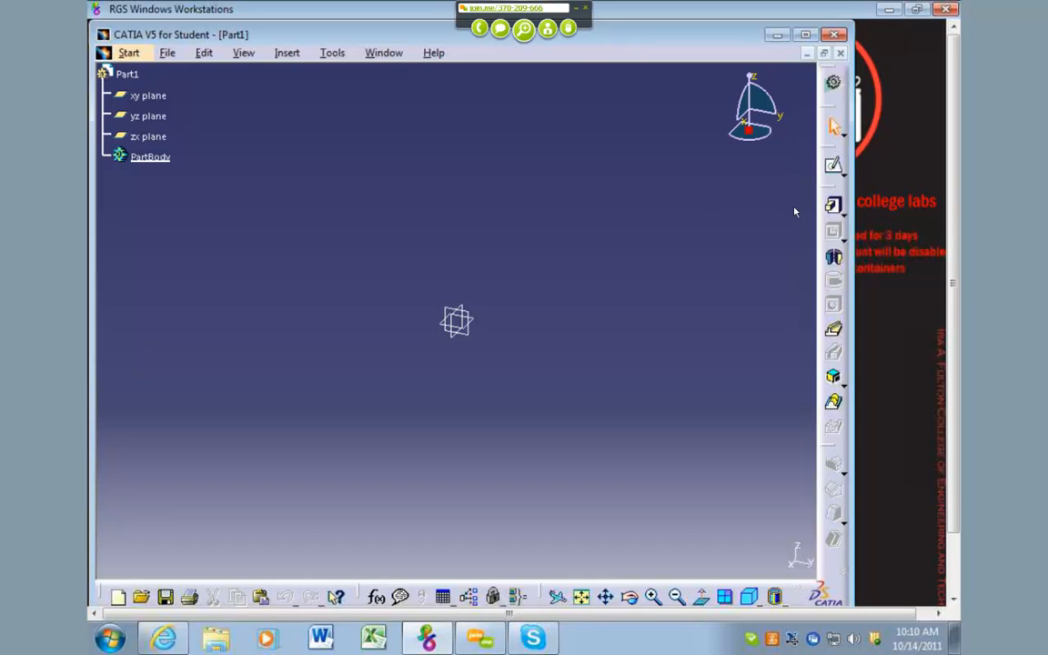
- Undock the surface-based, dress-up, transformation, annotation and reference element tool groups so they float over the modelling area
mouse_move(953, 222)
mouse_down()
mouse_move(954, 245)
mouse_move(952, 236)
mouse_up()
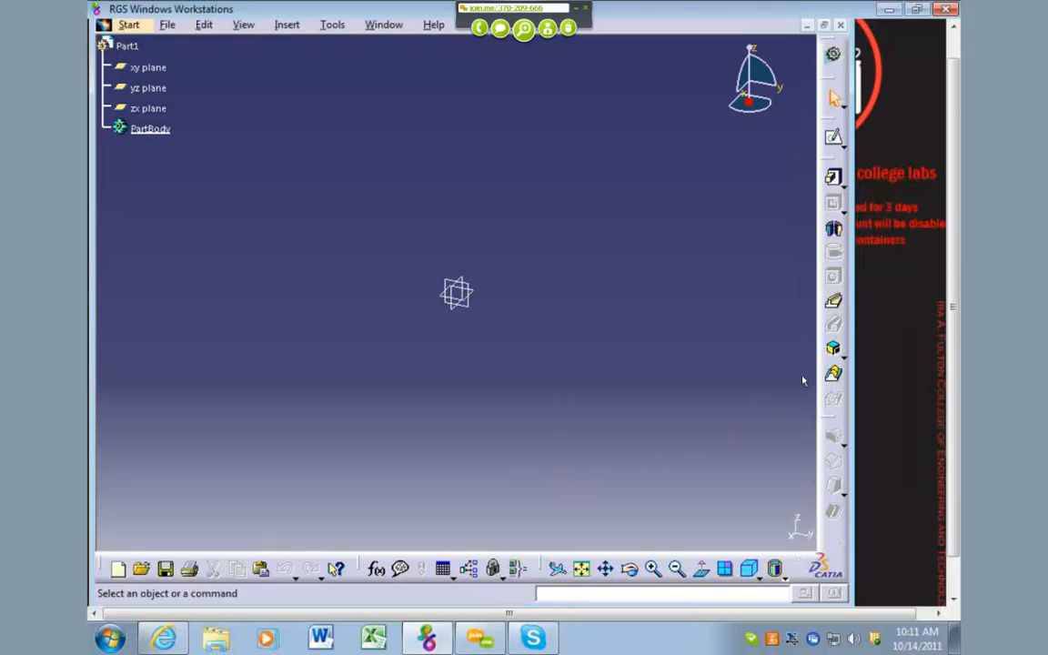
drag(829, 417, 782, 284)
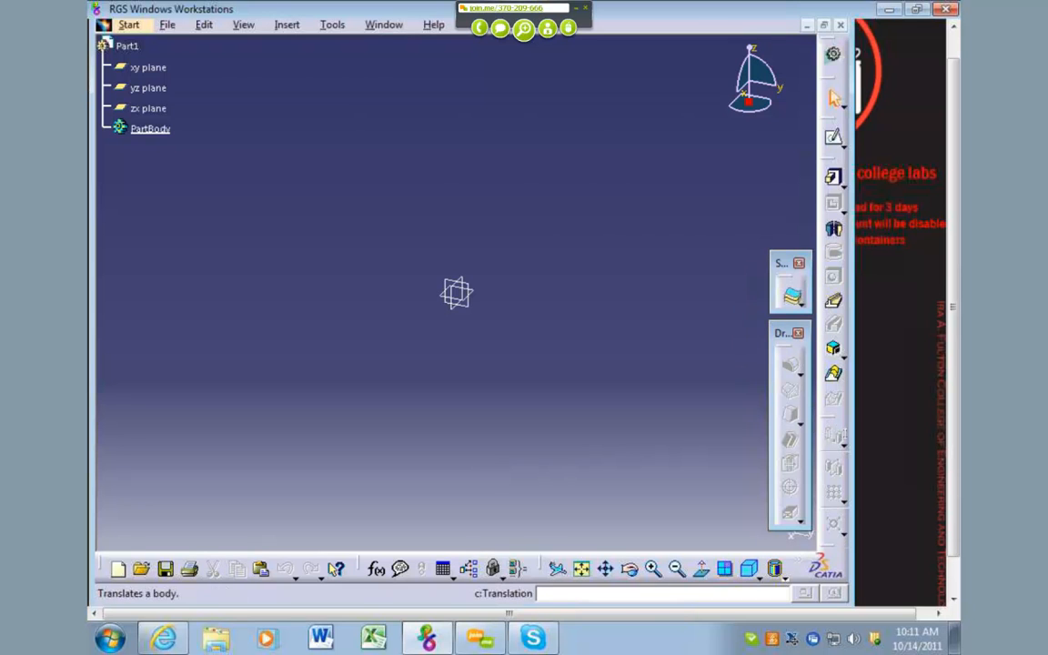
drag(828, 417, 738, 273)
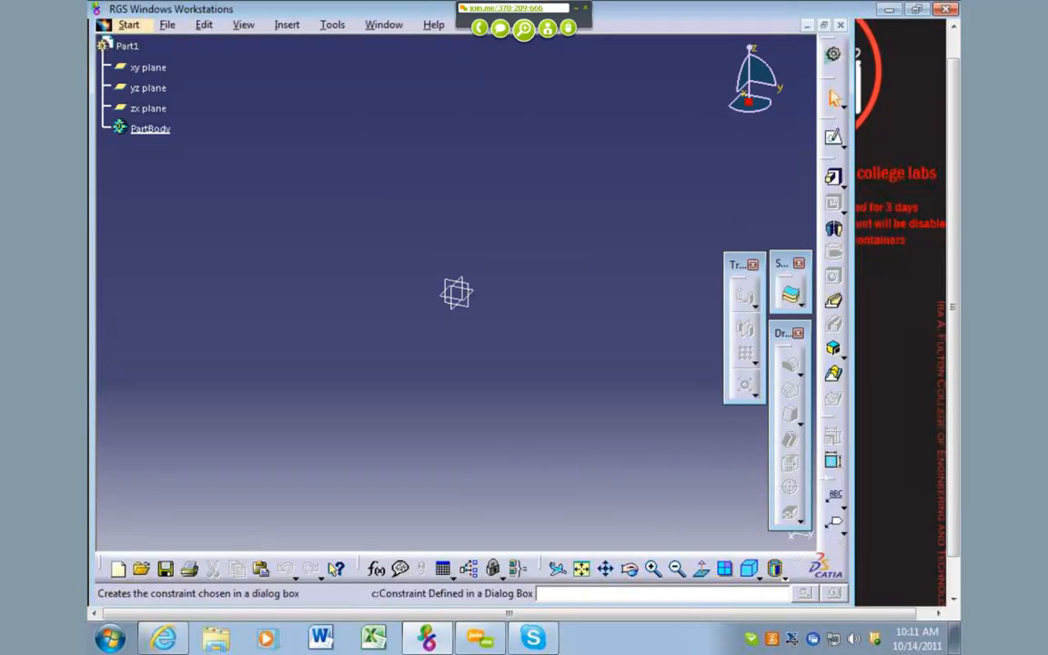
drag(833, 483, 739, 423)
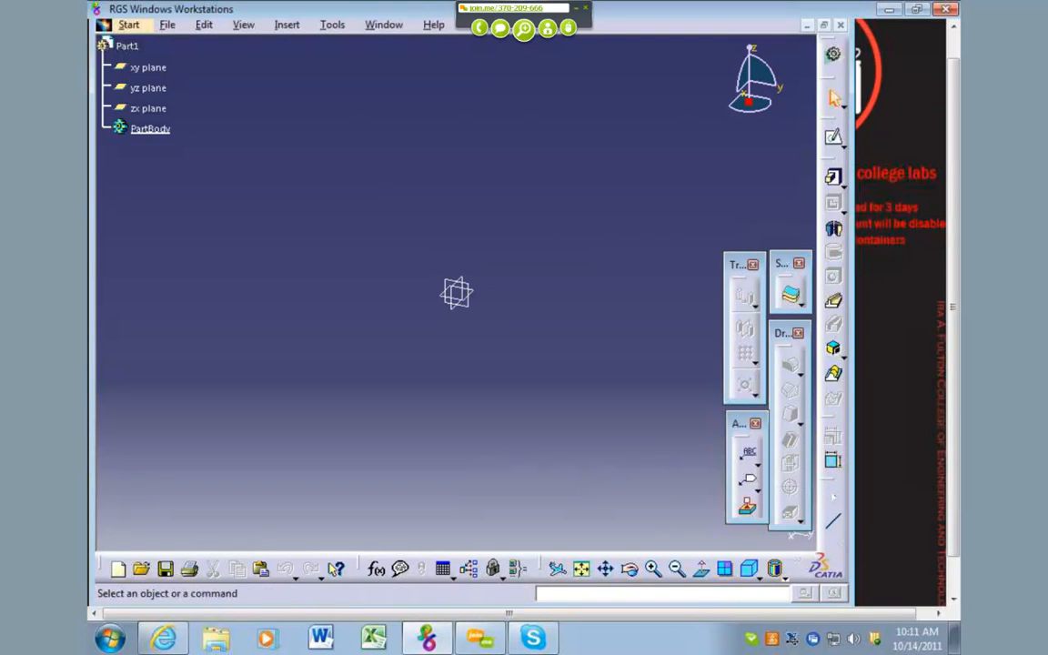
drag(833, 496, 710, 481)
- Create a reference plane offset 100 mm from the zx plane
click(706, 507)
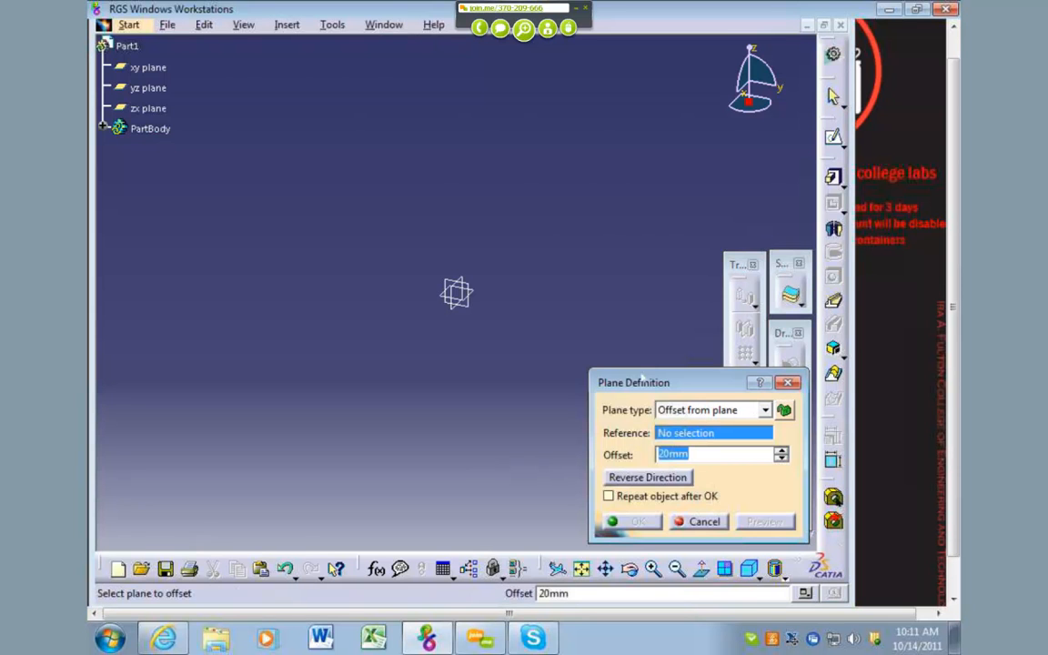
click(462, 285)
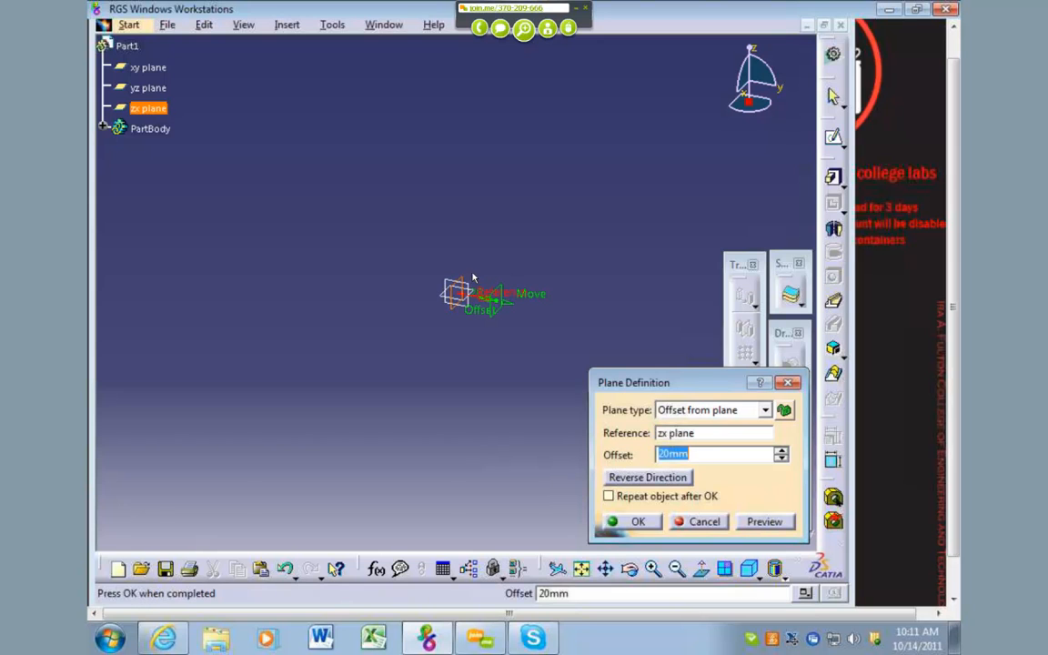
text(10)
key(Return)
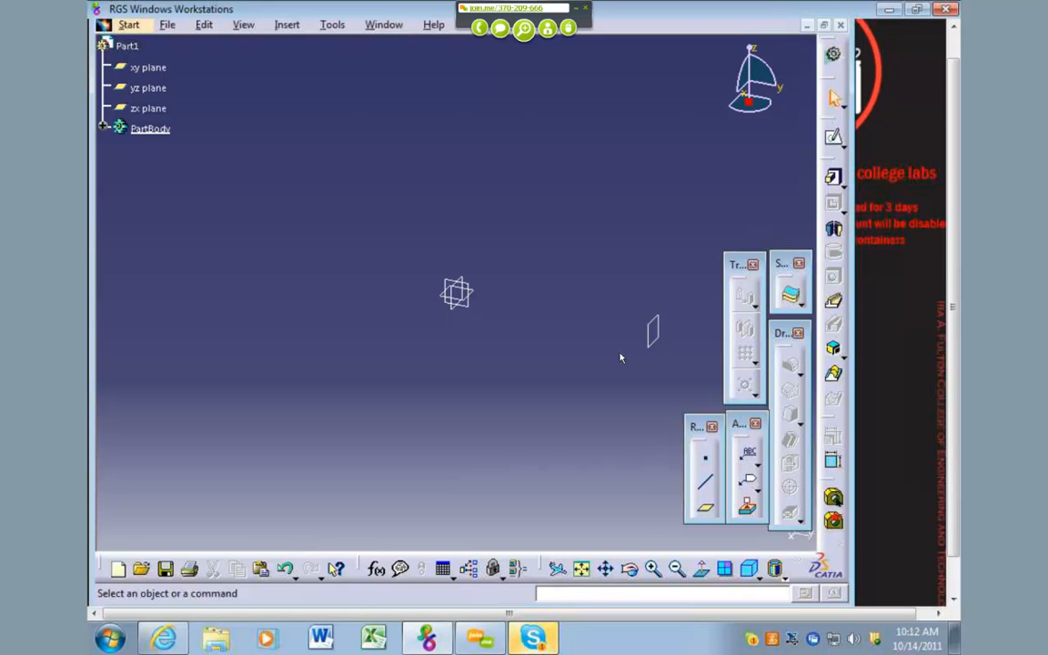
click(534, 637)
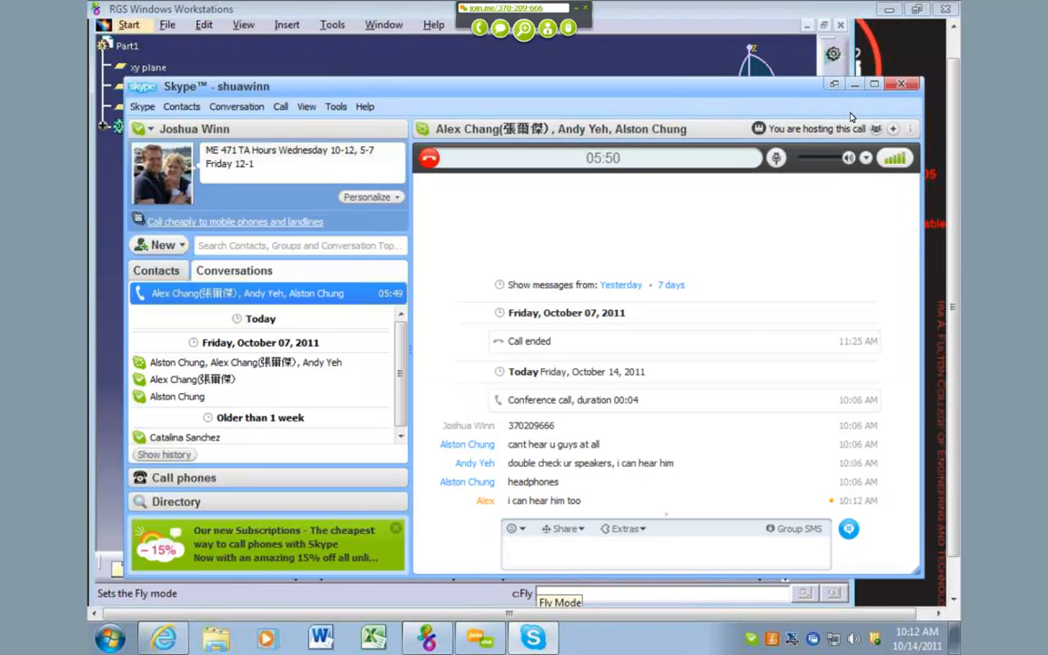
click(854, 85)
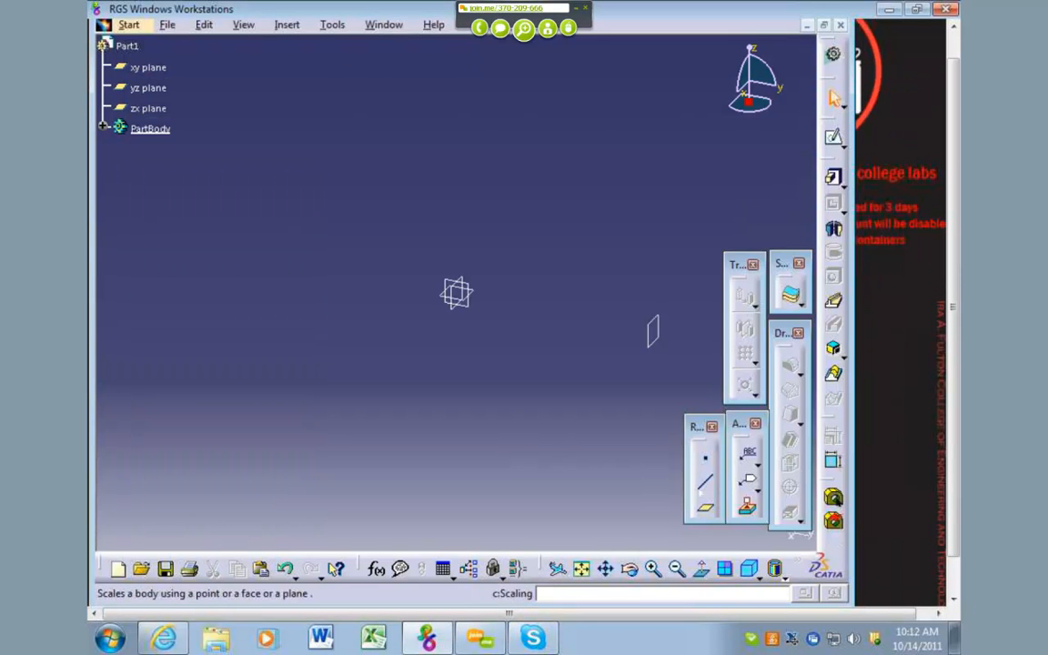
- Create a second reference plane offset 100 mm from the yz plane
click(707, 510)
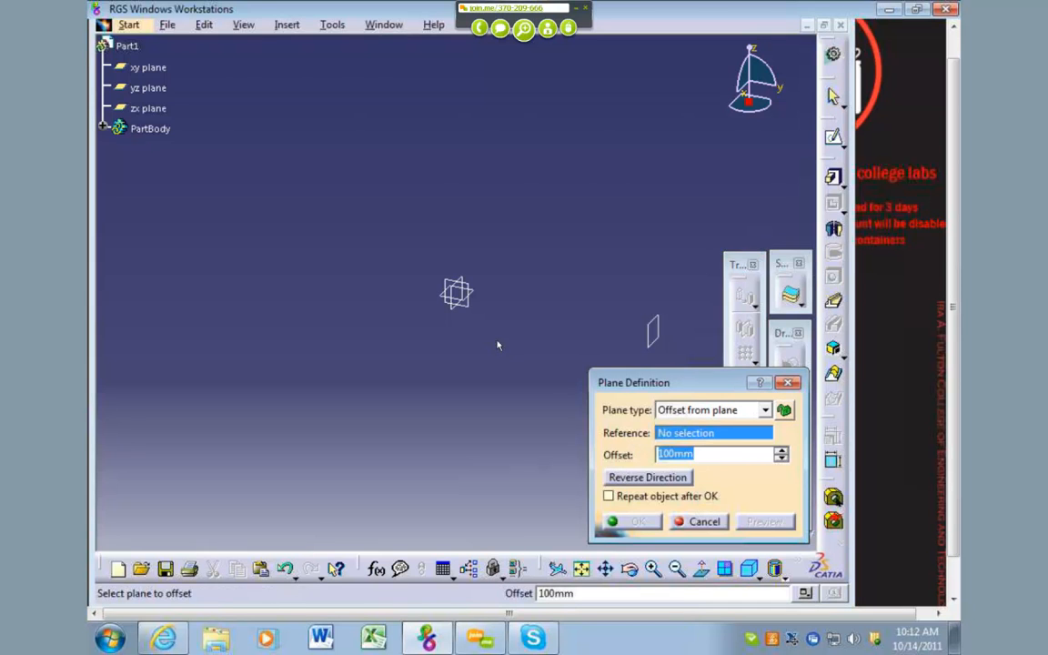
click(463, 289)
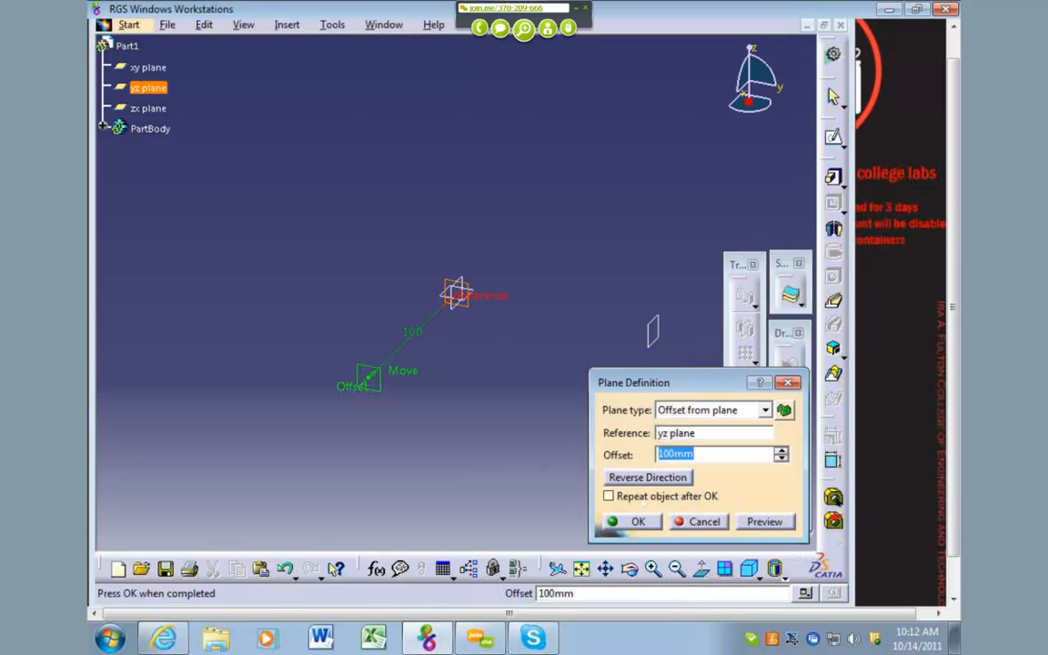
click(638, 521)
click(536, 641)
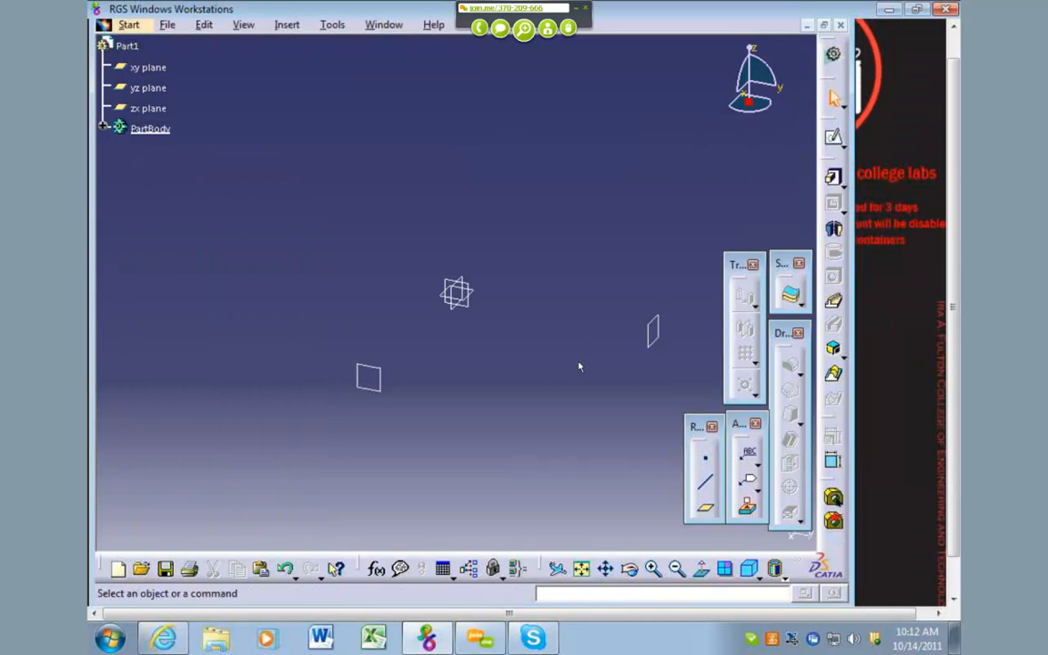
- Switch the part to the Generative Shape Design workbench
middle_drag(578, 365, 491, 431)
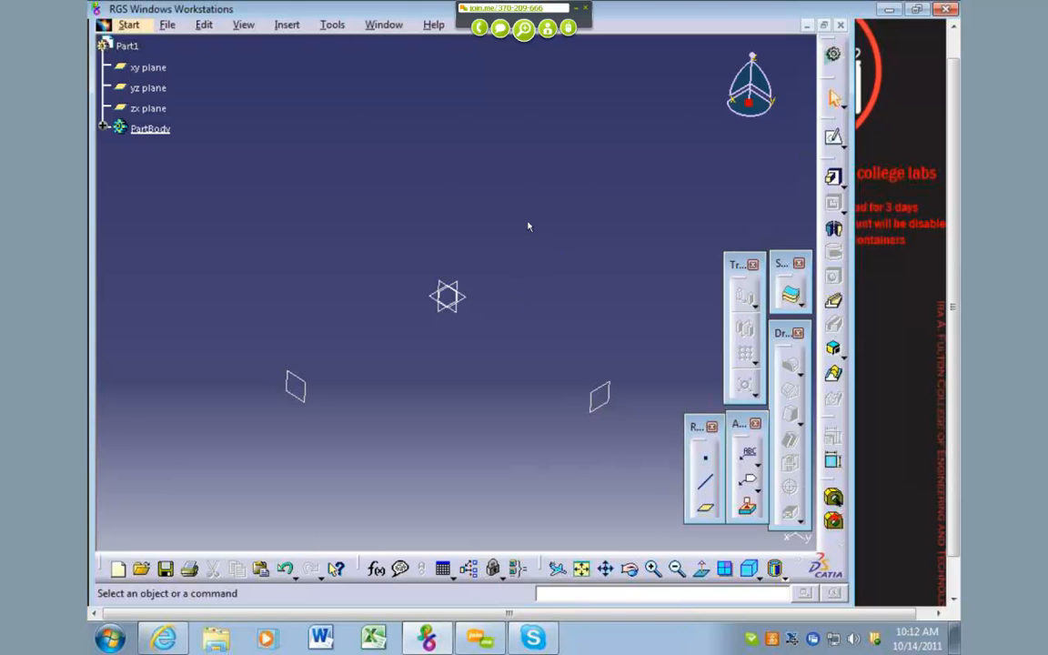
drag(951, 147, 952, 121)
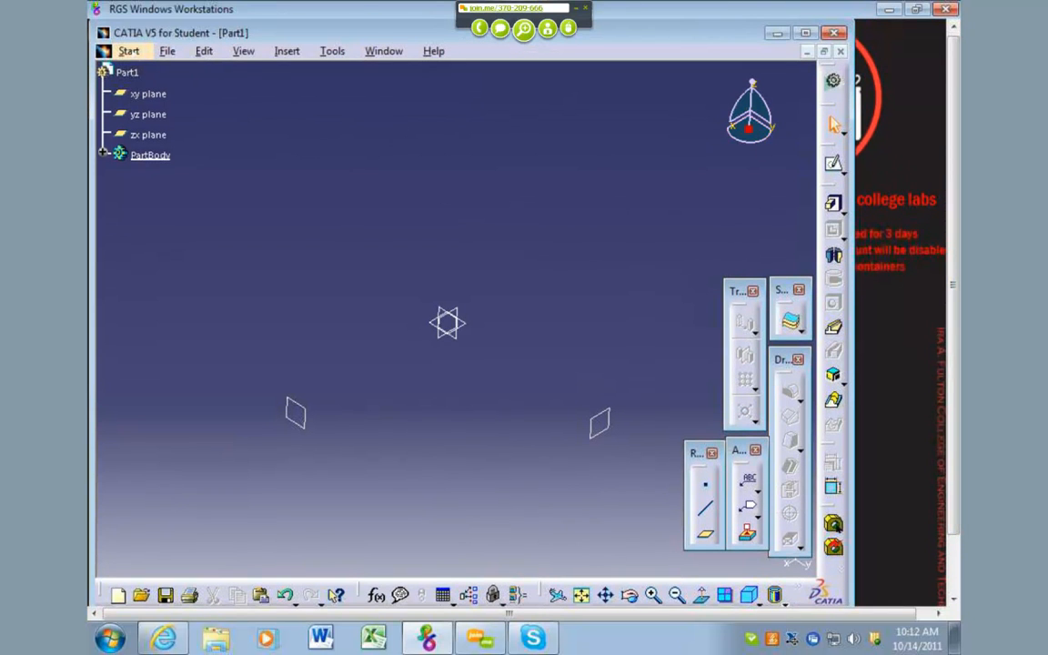
click(132, 52)
mouse_move(202, 103)
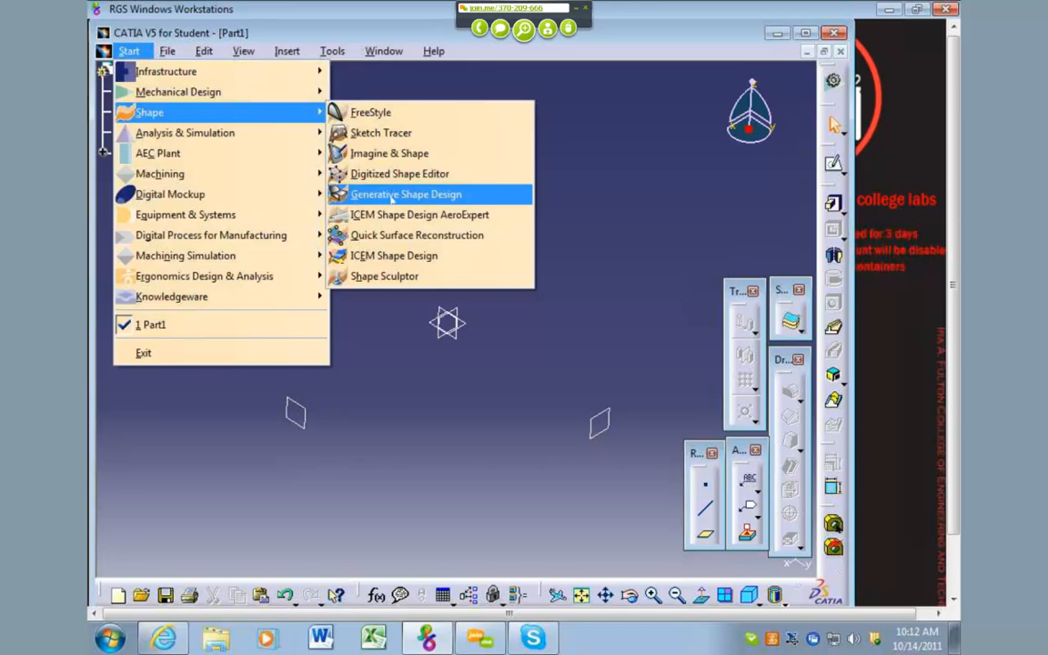
click(391, 194)
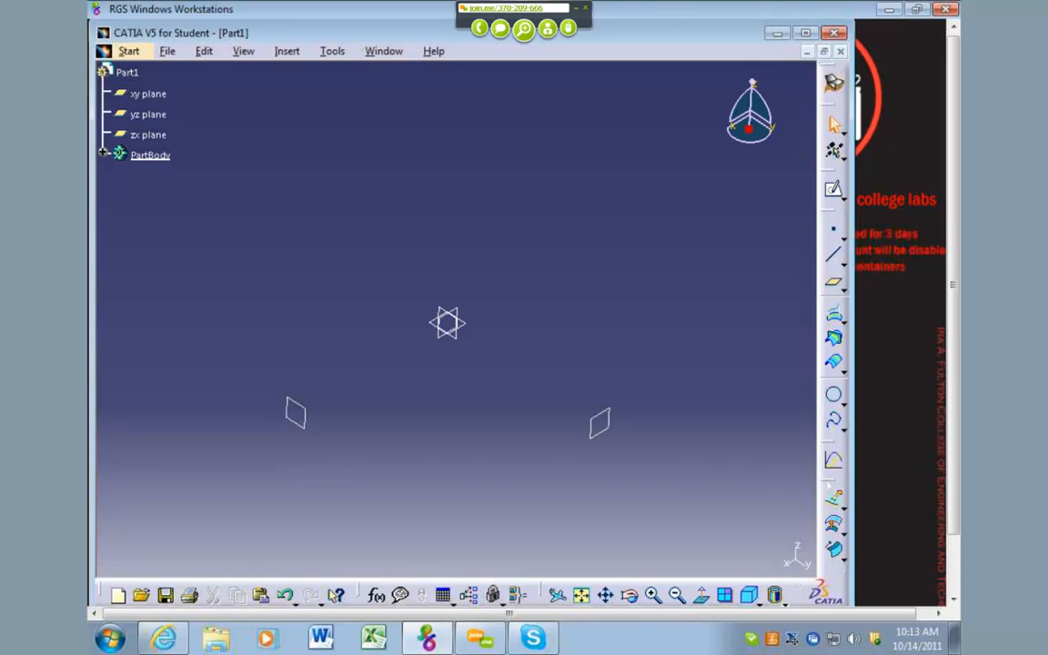
click(836, 193)
click(460, 314)
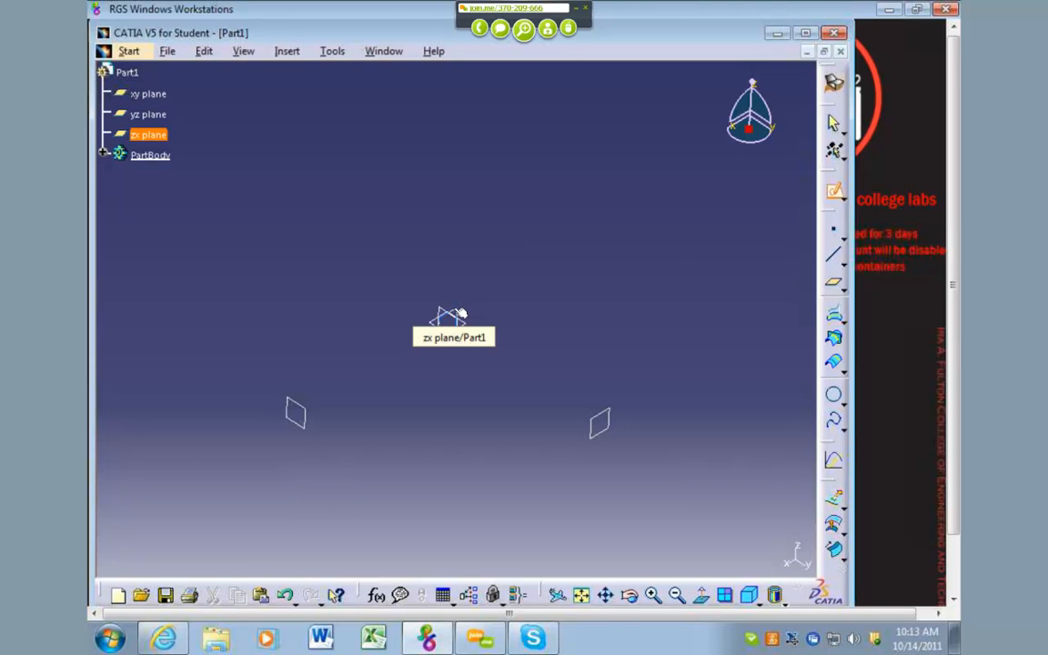
click(460, 314)
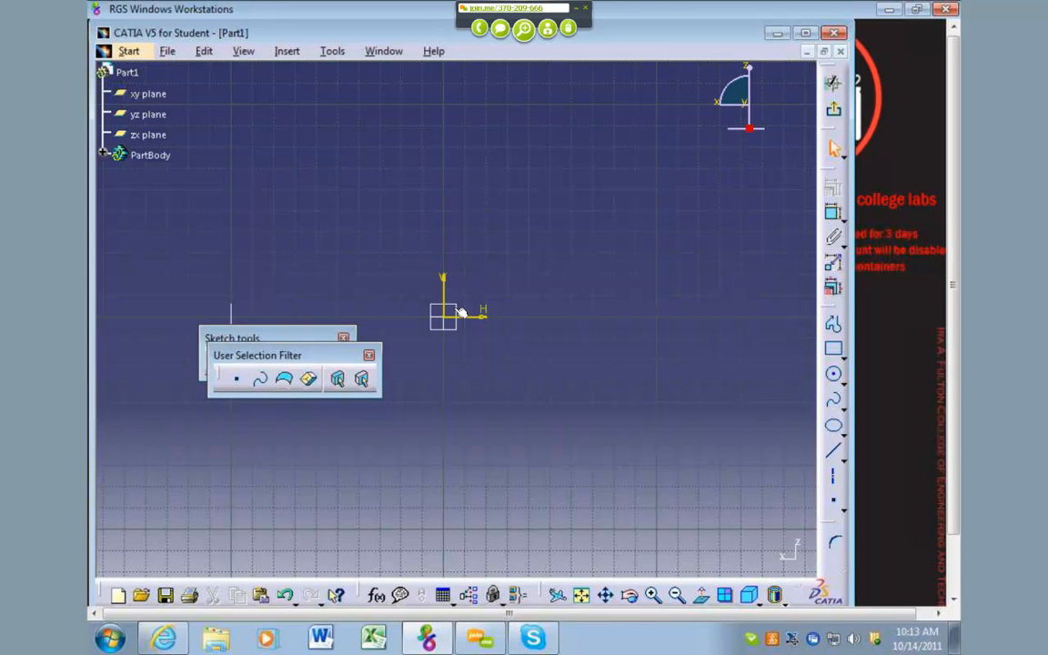
click(832, 110)
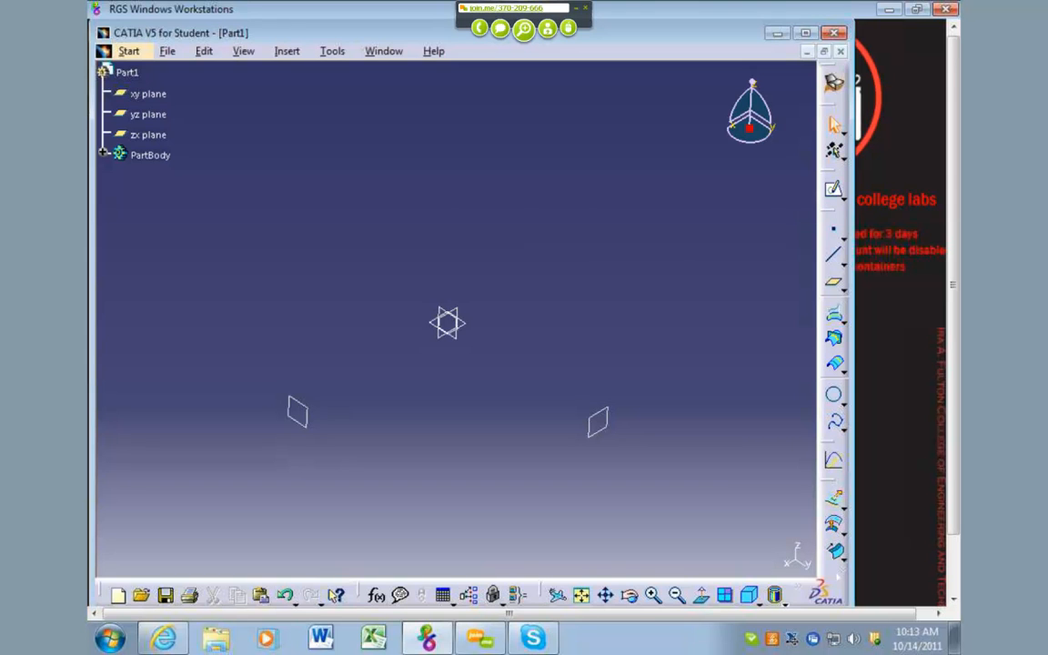
- Expand PartBody in the specification tree and open a new sketch on the zx plane
click(103, 154)
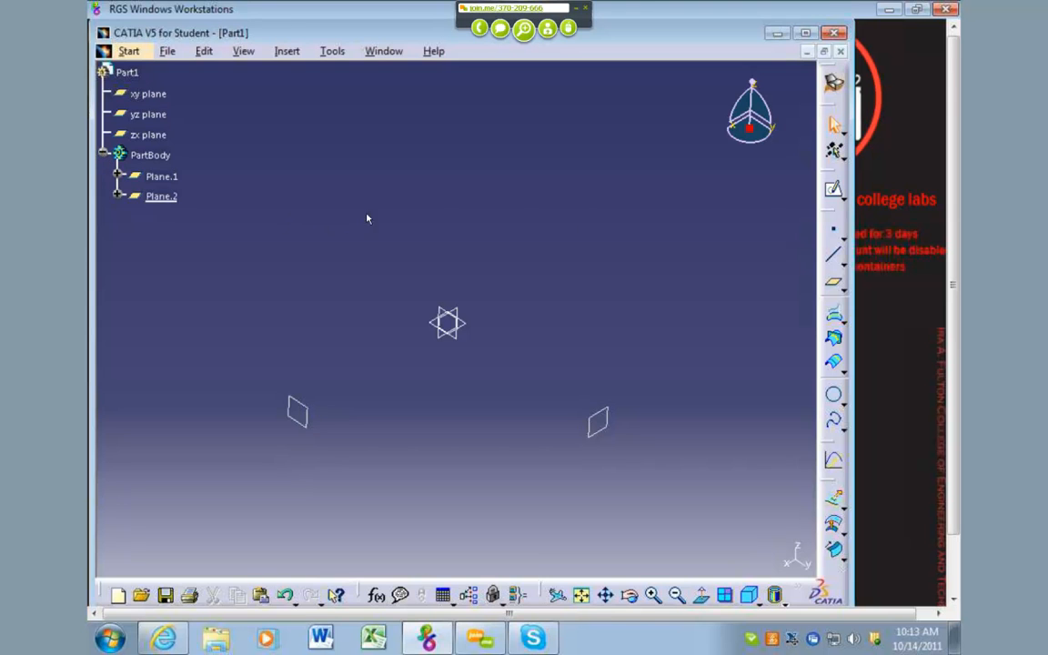
click(834, 190)
click(461, 314)
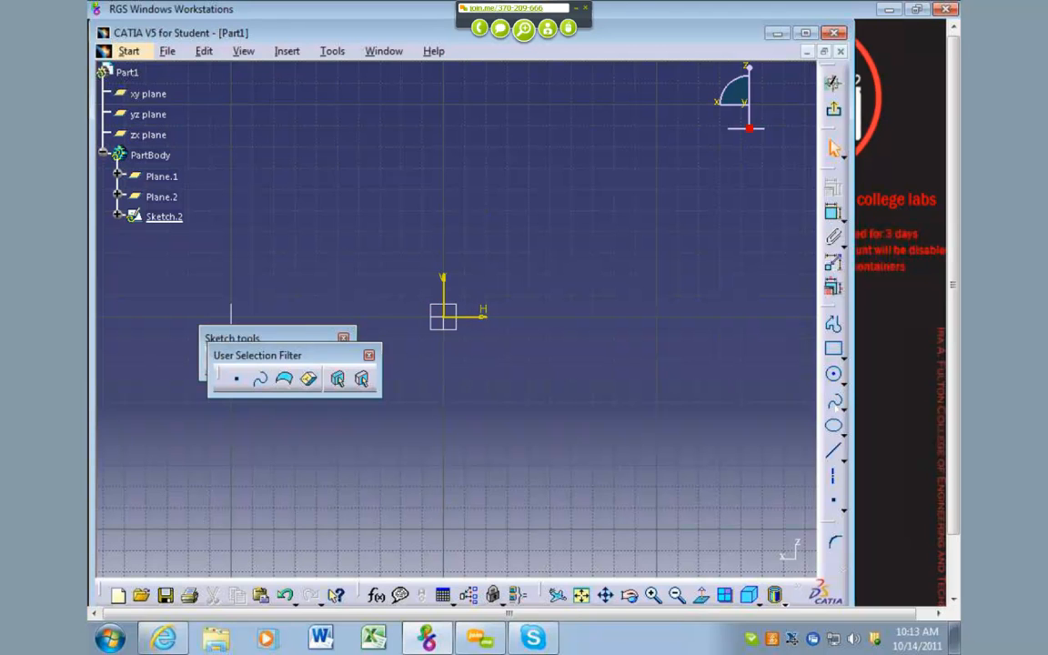
- Draw a wavy spline from the origin through about (-20, 20), (-50, -10), (-70, 10) and (-90, 30), ending at (-100, 0) mm
click(832, 400)
drag(541, 341, 534, 508)
drag(434, 411, 434, 410)
drag(318, 359, 760, 521)
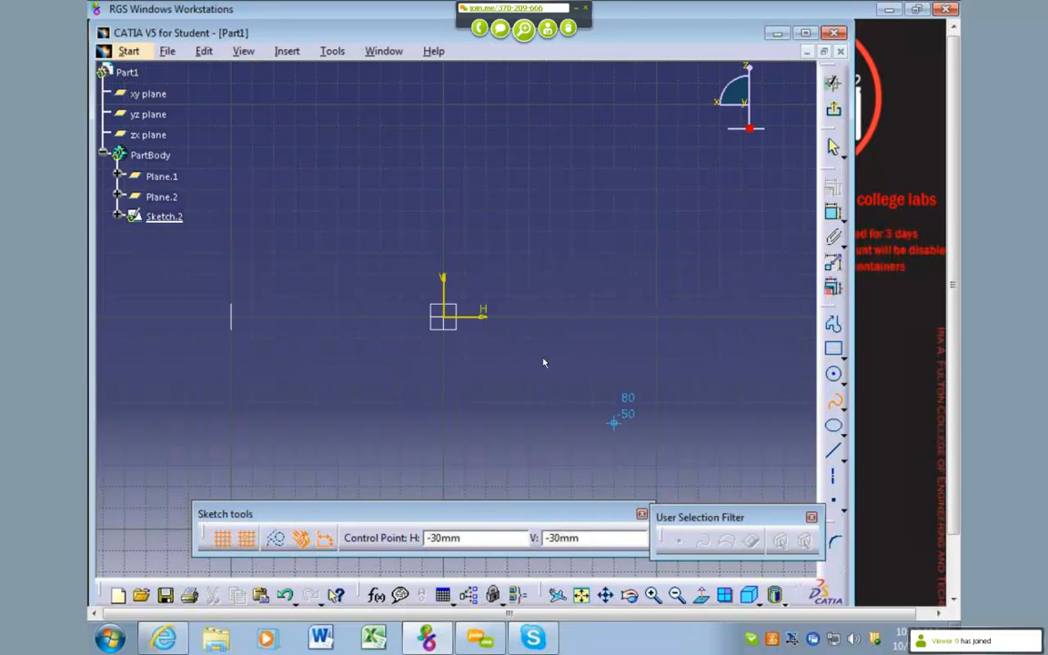
click(445, 316)
click(400, 274)
click(338, 338)
click(294, 295)
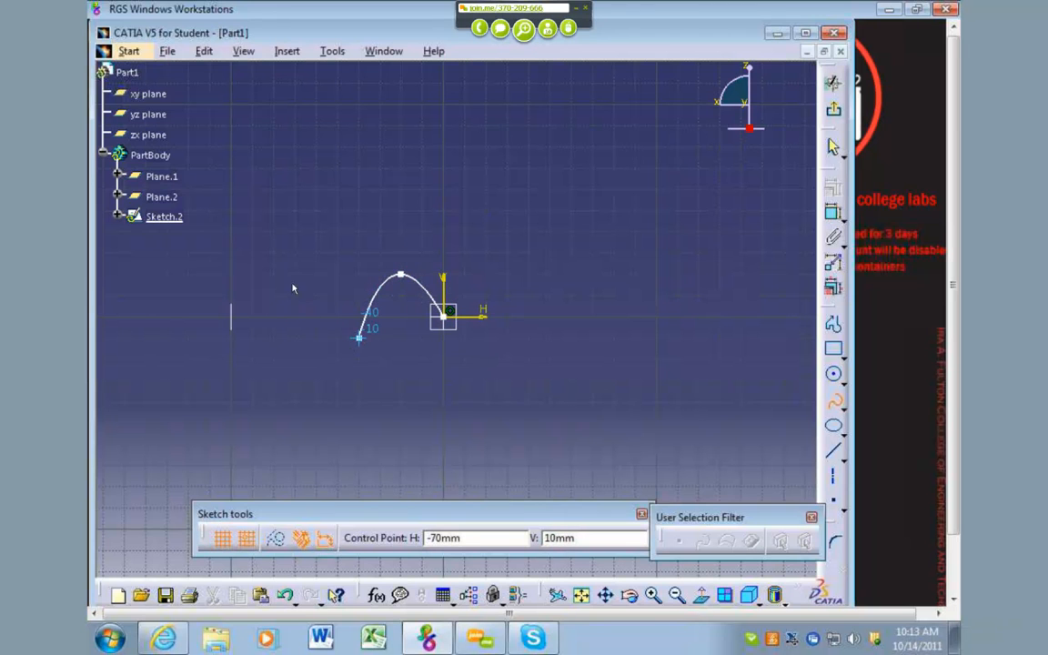
click(252, 252)
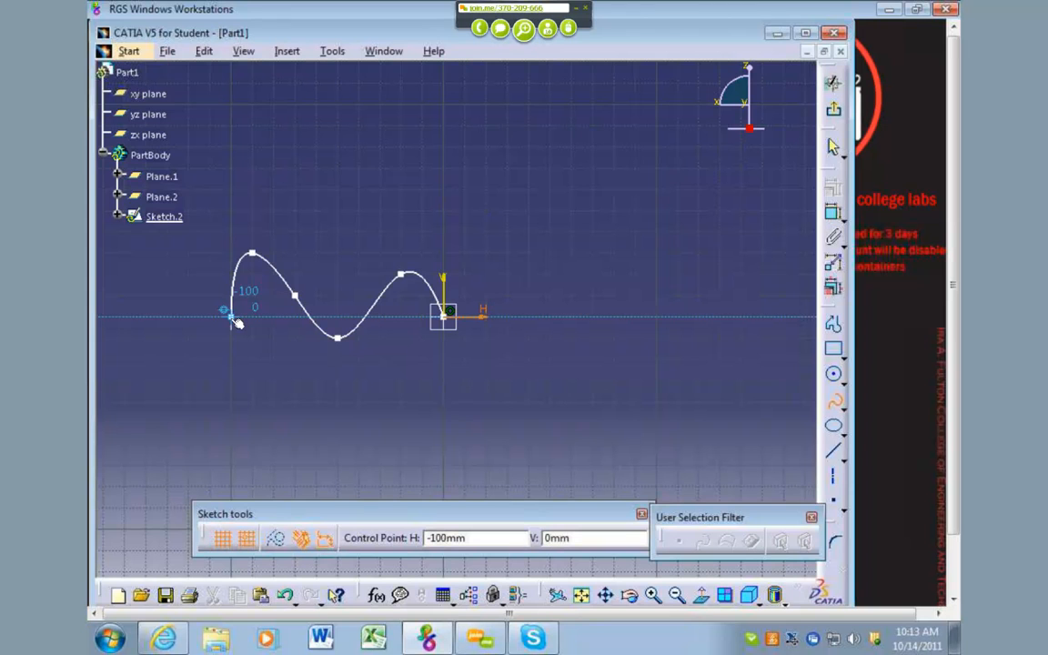
double_click(233, 318)
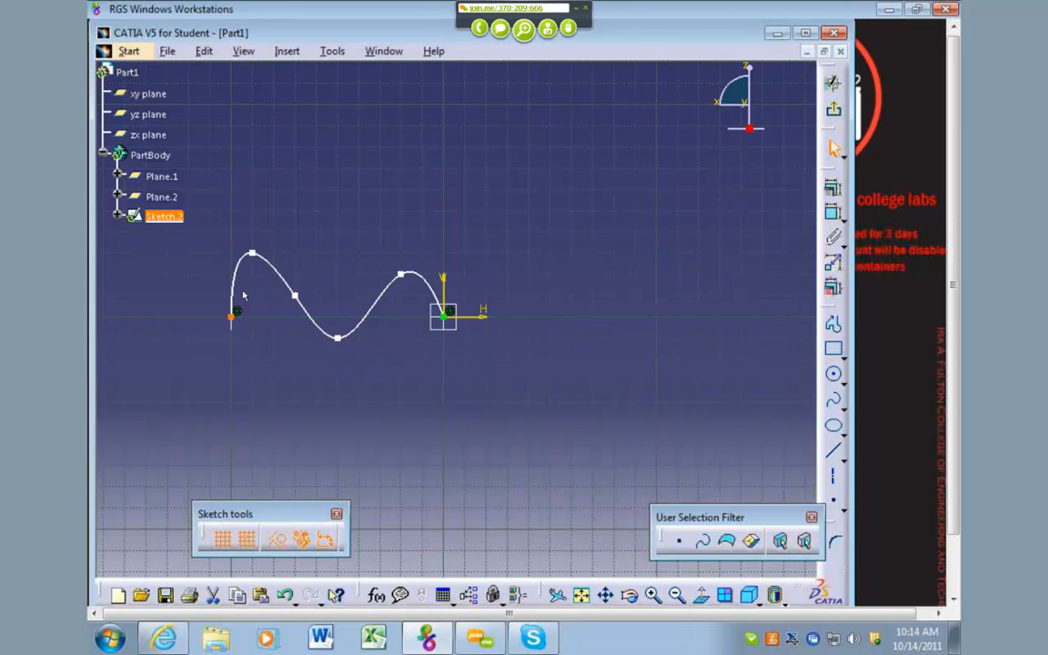
- Move the spline's control point next to its far end to about (-80, 20) mm and make that end point coincident with Plane.2
drag(253, 254, 275, 275)
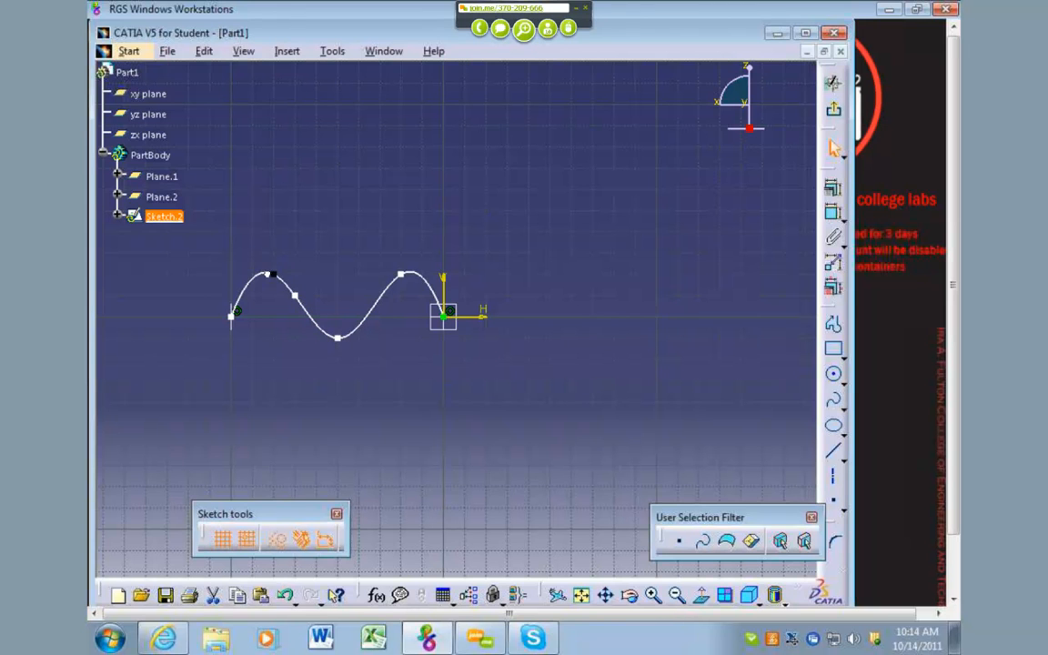
click(279, 235)
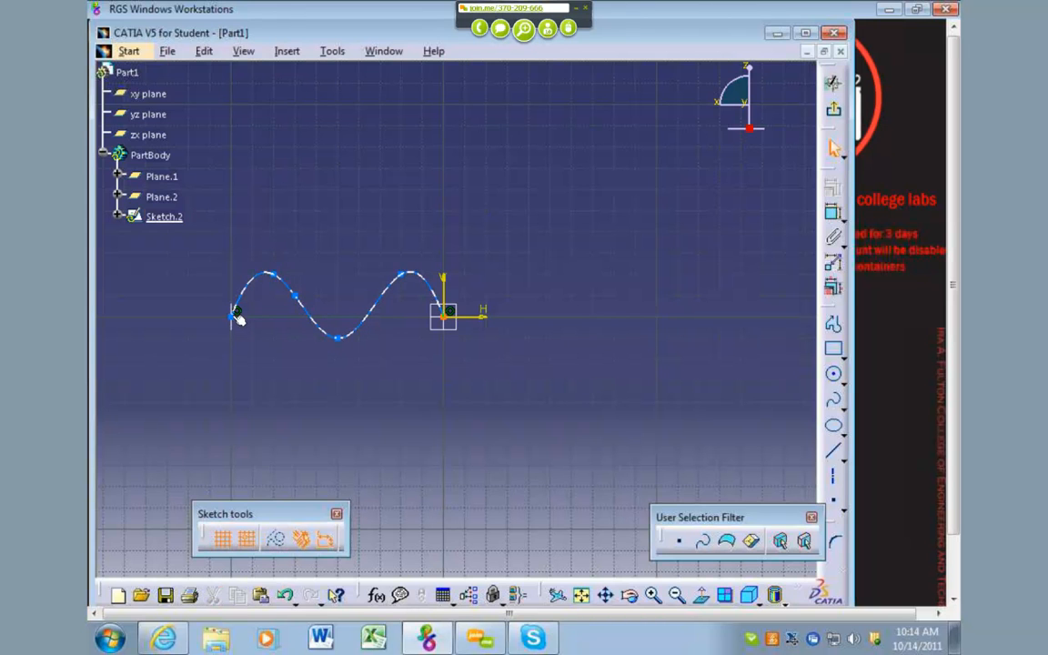
mouse_move(276, 367)
middle_down()
mouse_move(306, 402)
mouse_move(255, 392)
middle_up()
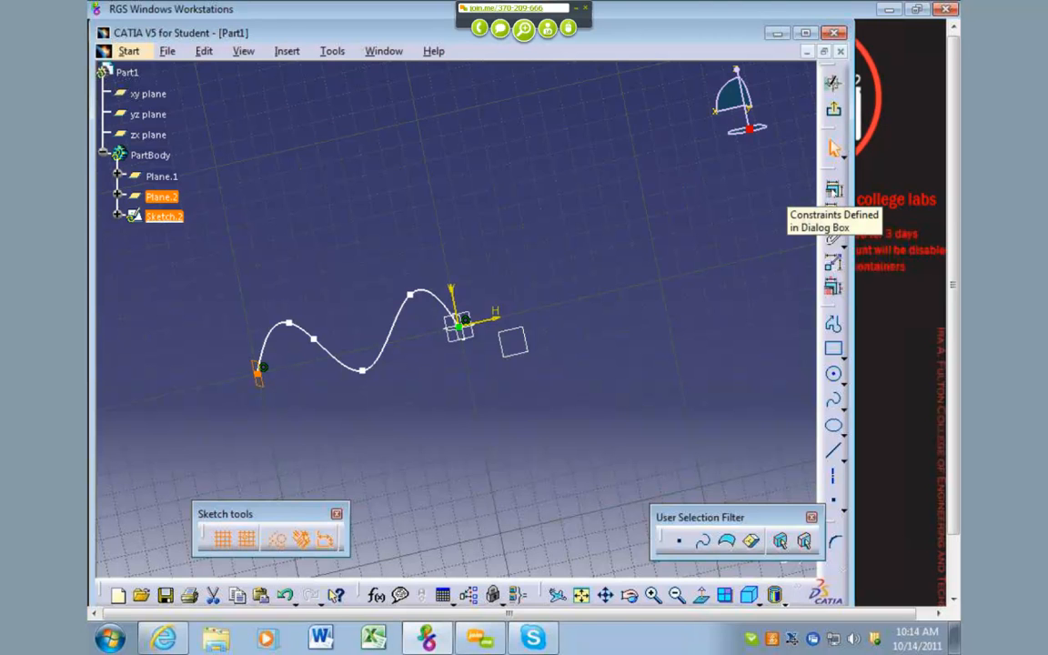
click(832, 210)
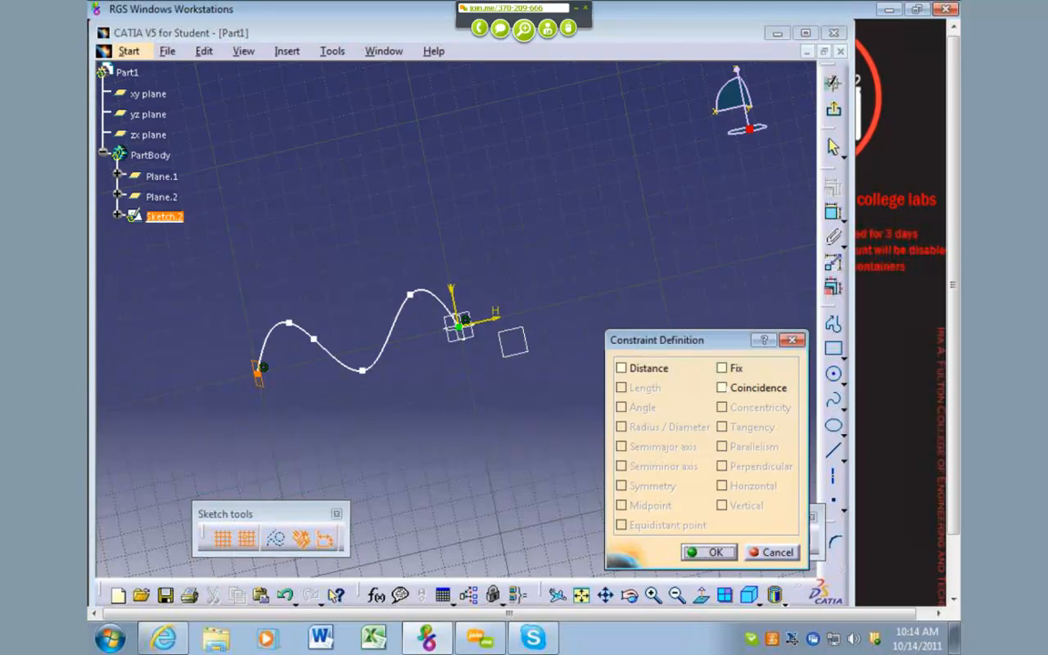
click(720, 387)
click(704, 552)
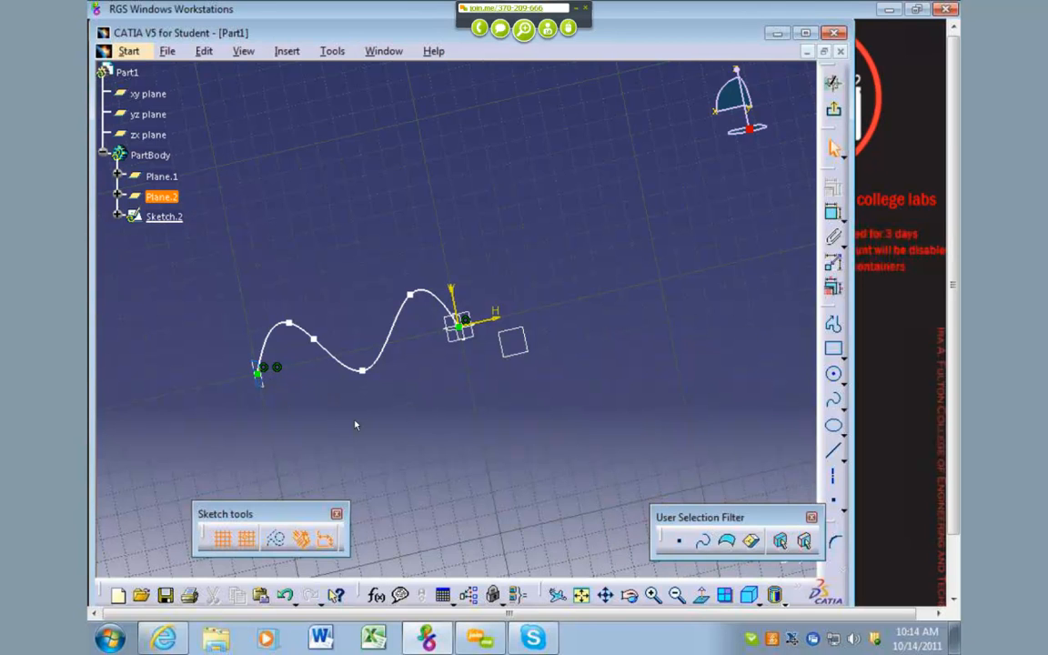
- Exit the zx-plane sketch and open a new sketch on the yz plane
middle_drag(472, 409, 385, 444)
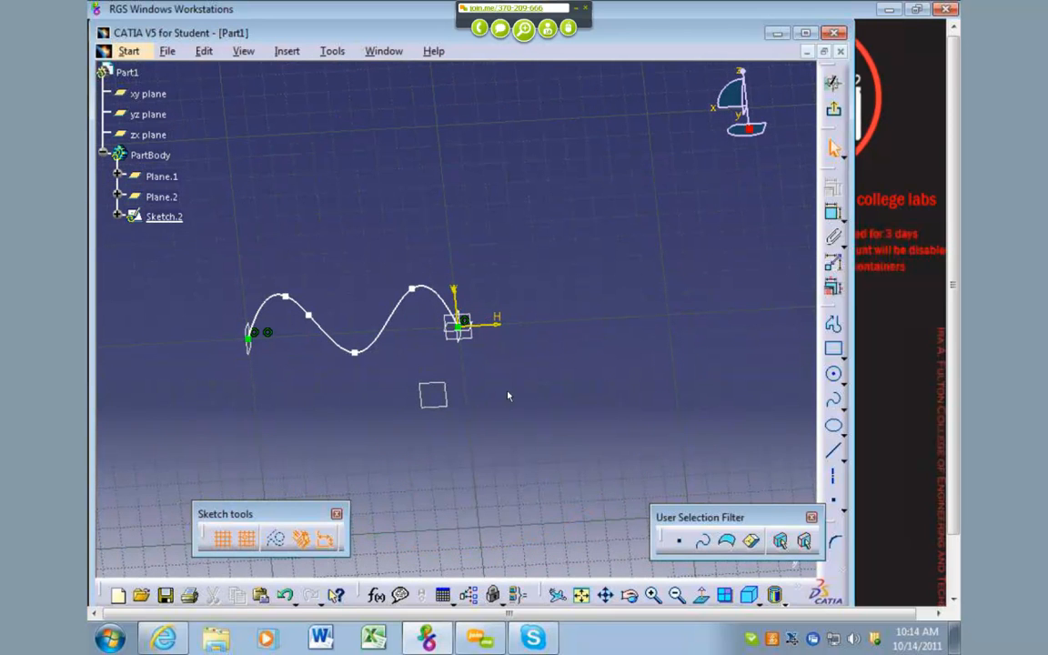
click(833, 109)
click(459, 389)
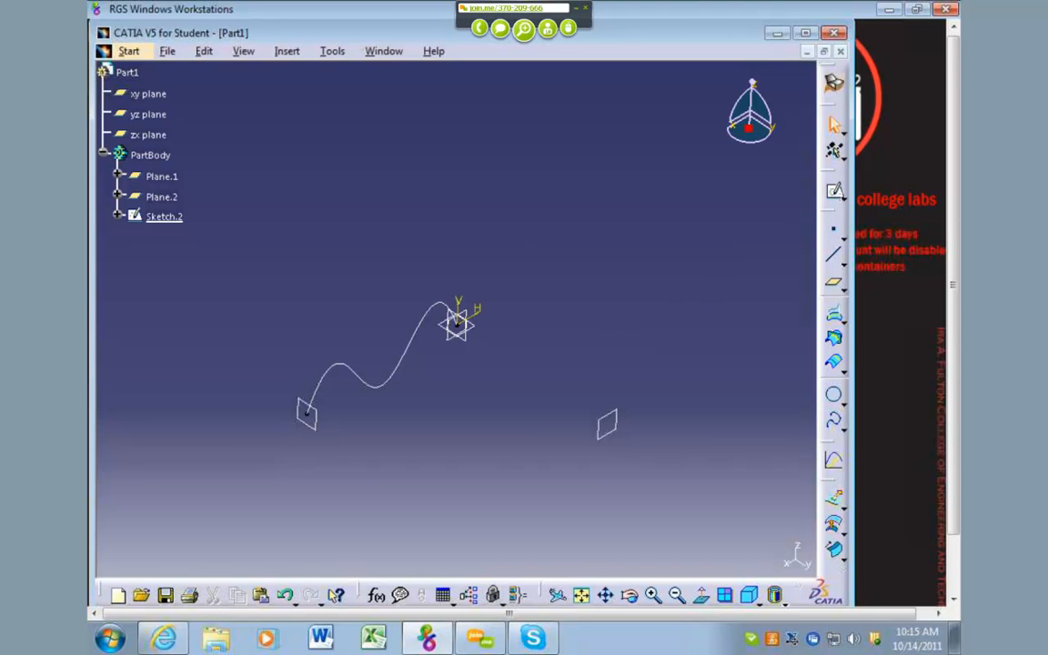
click(834, 191)
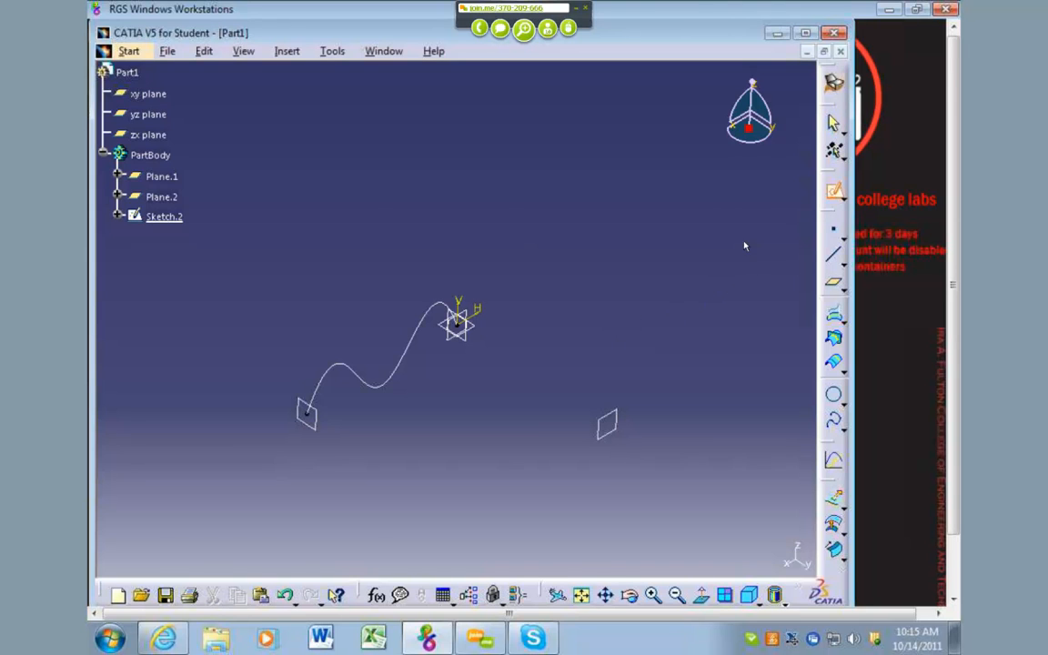
click(468, 347)
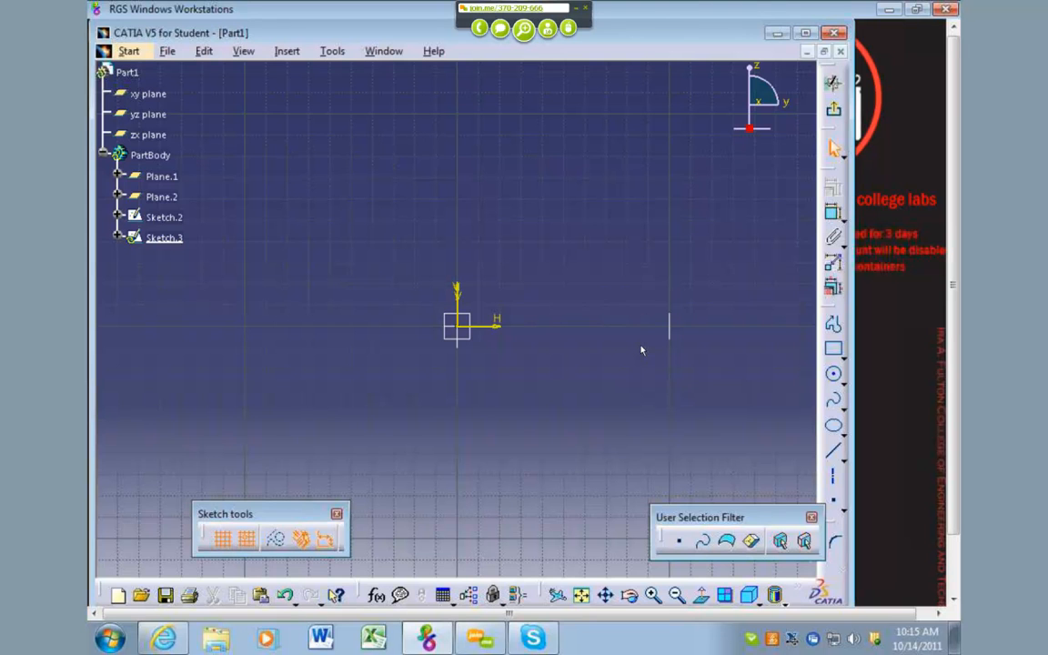
- Draw a wavy spline from the origin through about (10, 20), (30, -10) and (60, 20), ending at (100, 0) mm
click(833, 400)
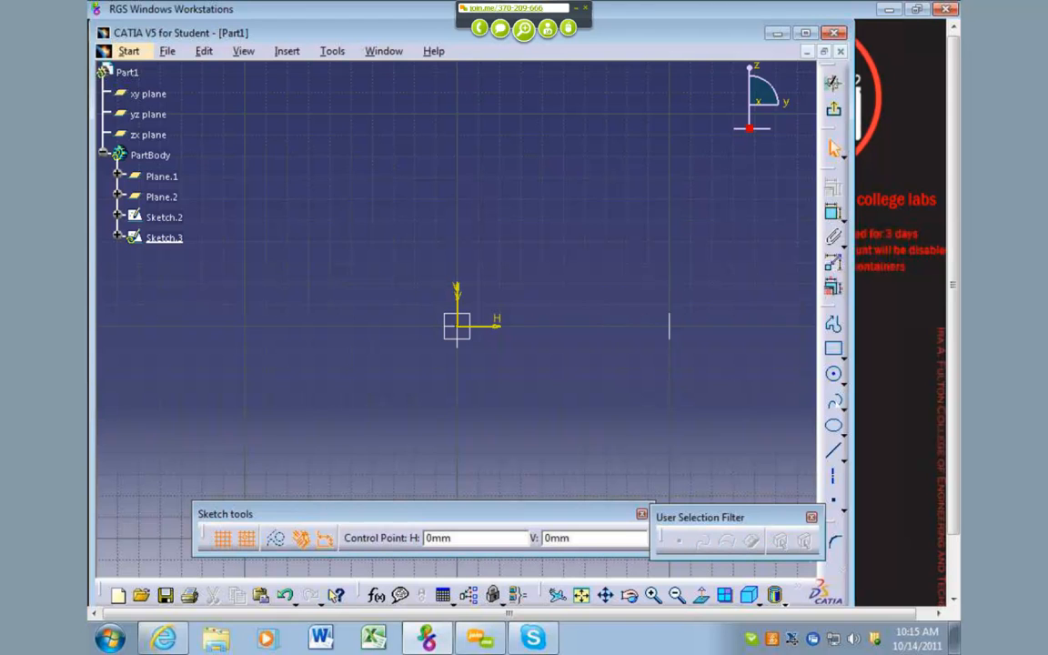
click(456, 325)
click(479, 284)
click(520, 347)
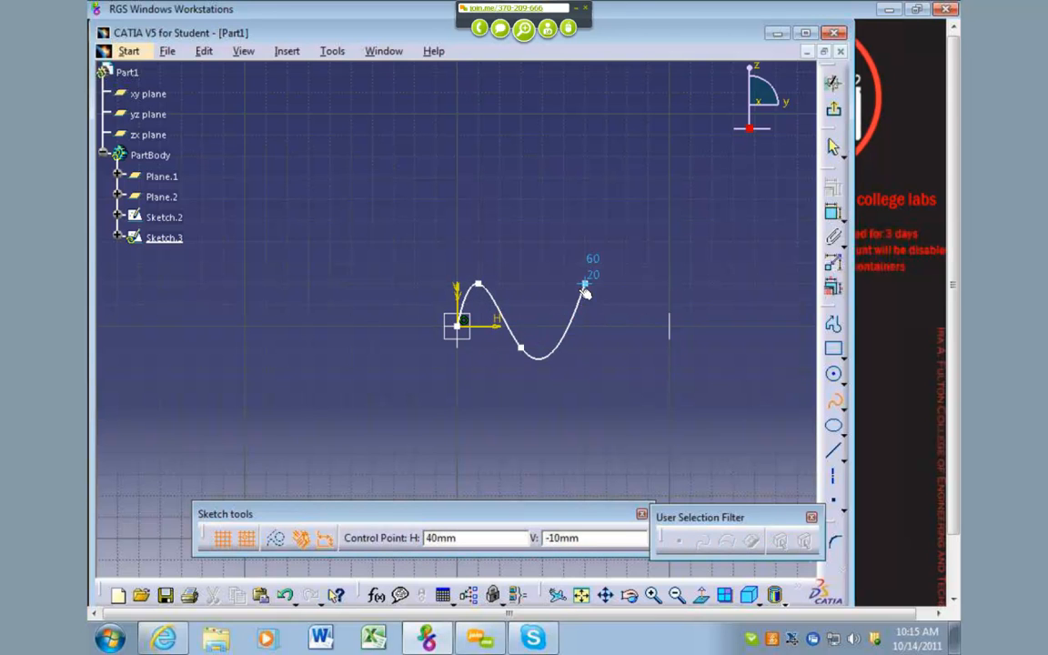
click(585, 283)
double_click(669, 325)
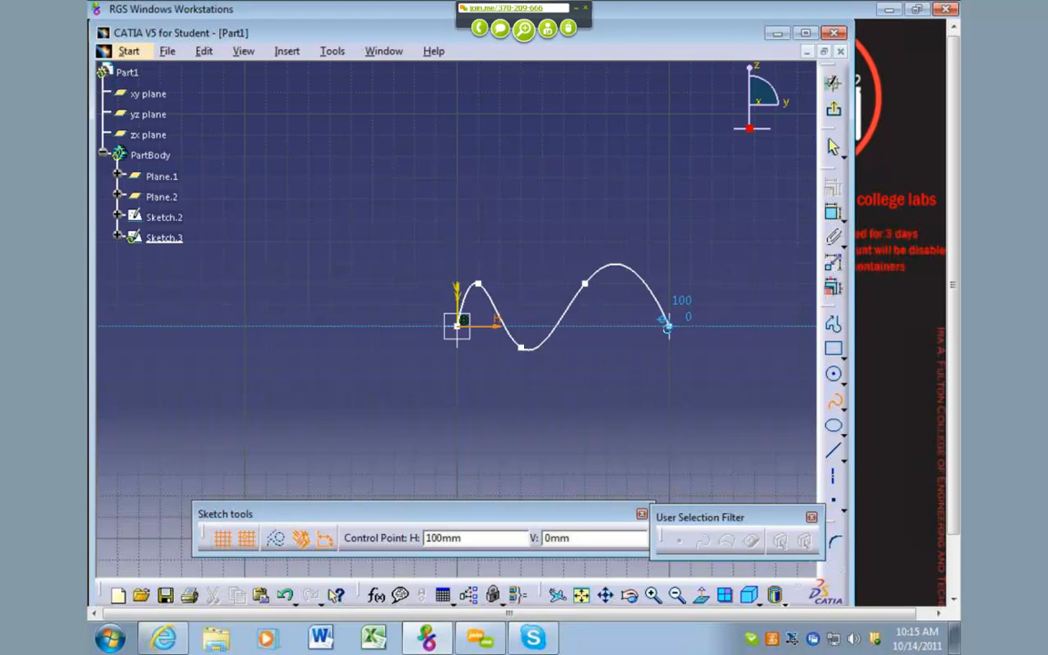
click(625, 408)
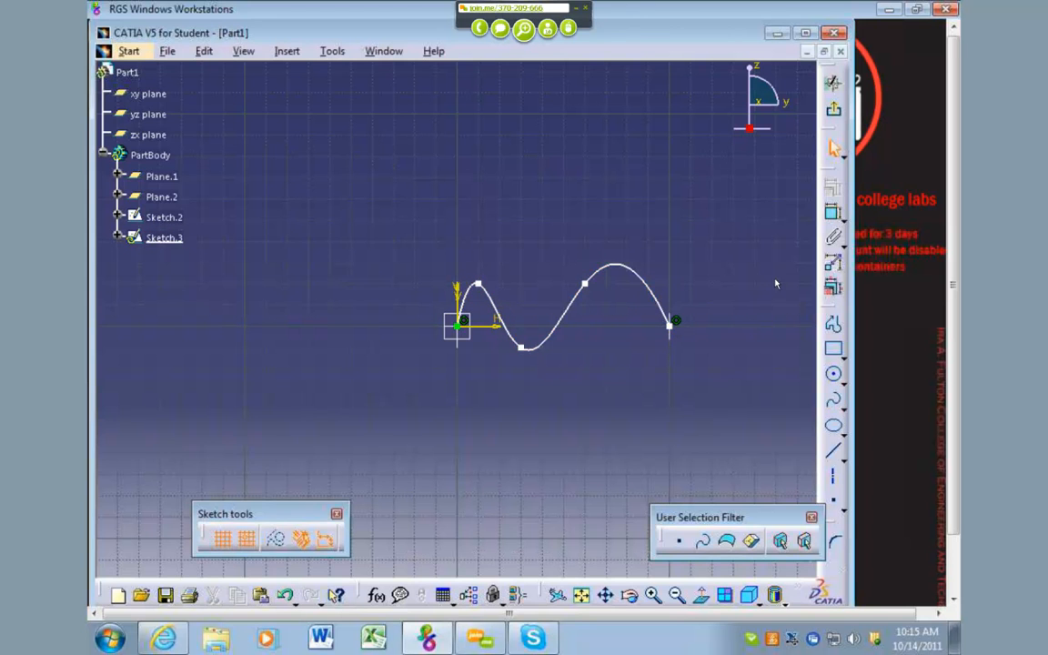
- Make the spline's far end point coincident with Plane.1
ctrl+click(672, 341)
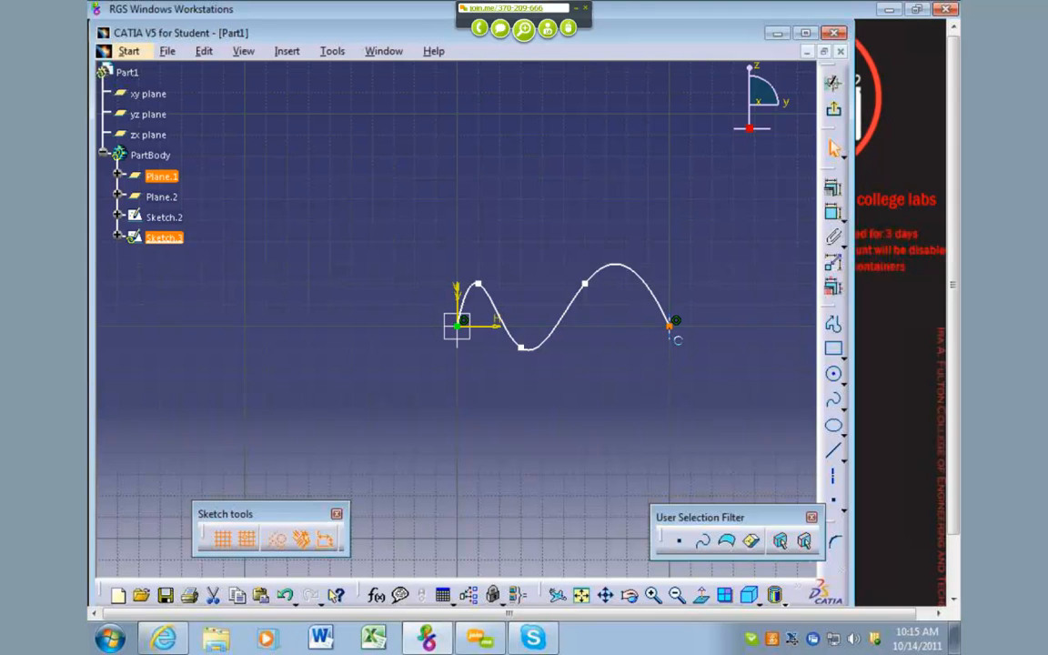
click(833, 188)
click(721, 387)
click(709, 552)
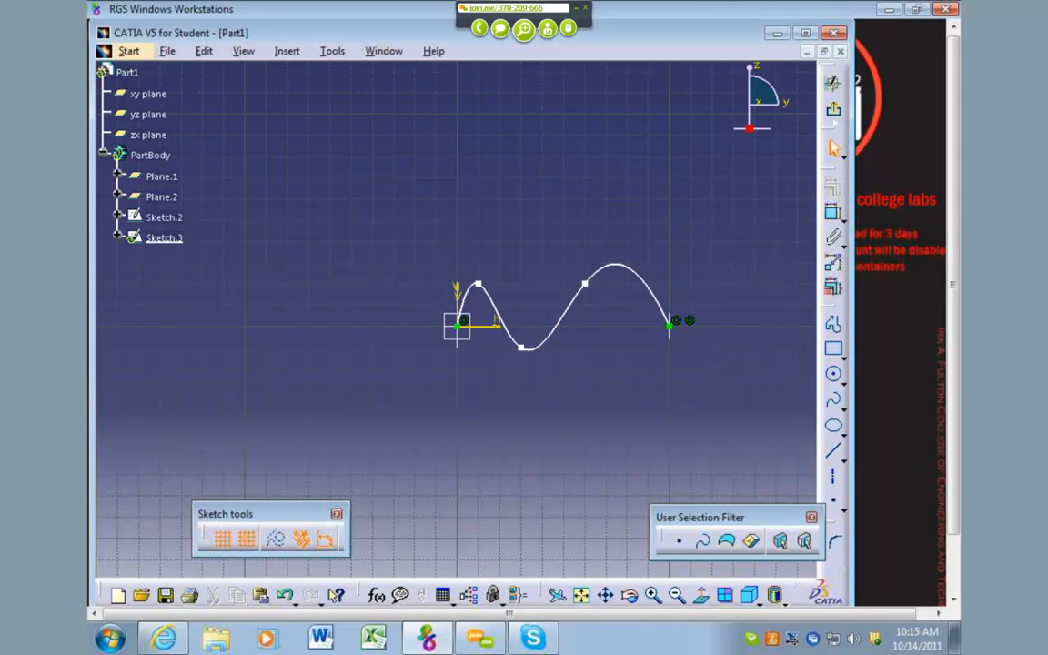
- Exit the yz-plane sketch and open a new sketch on Plane.1, viewed normal to the plane
click(833, 82)
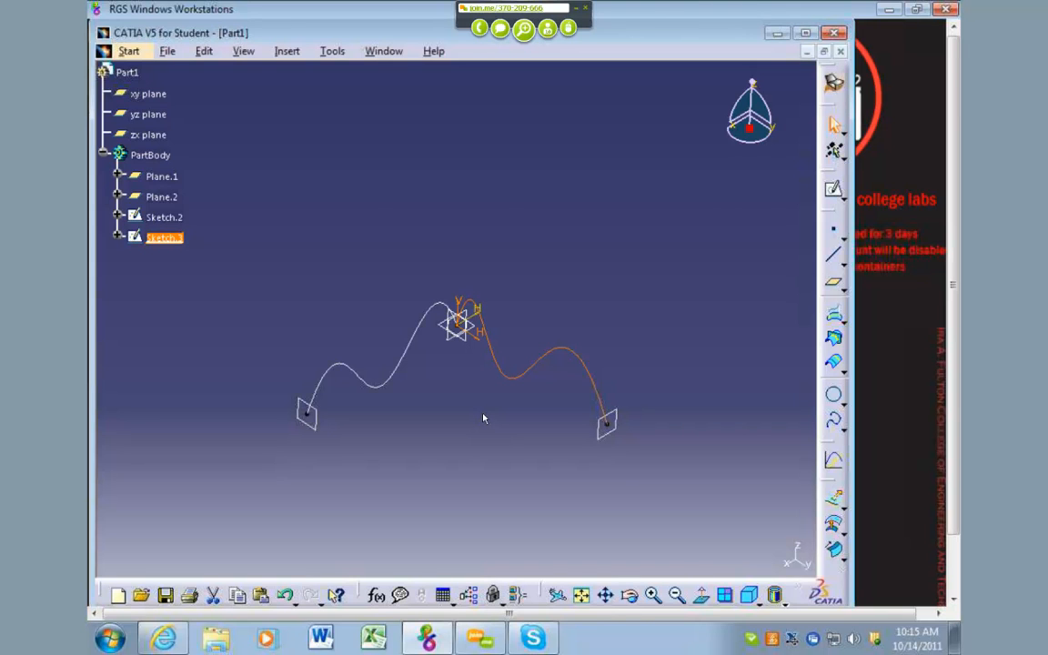
click(641, 320)
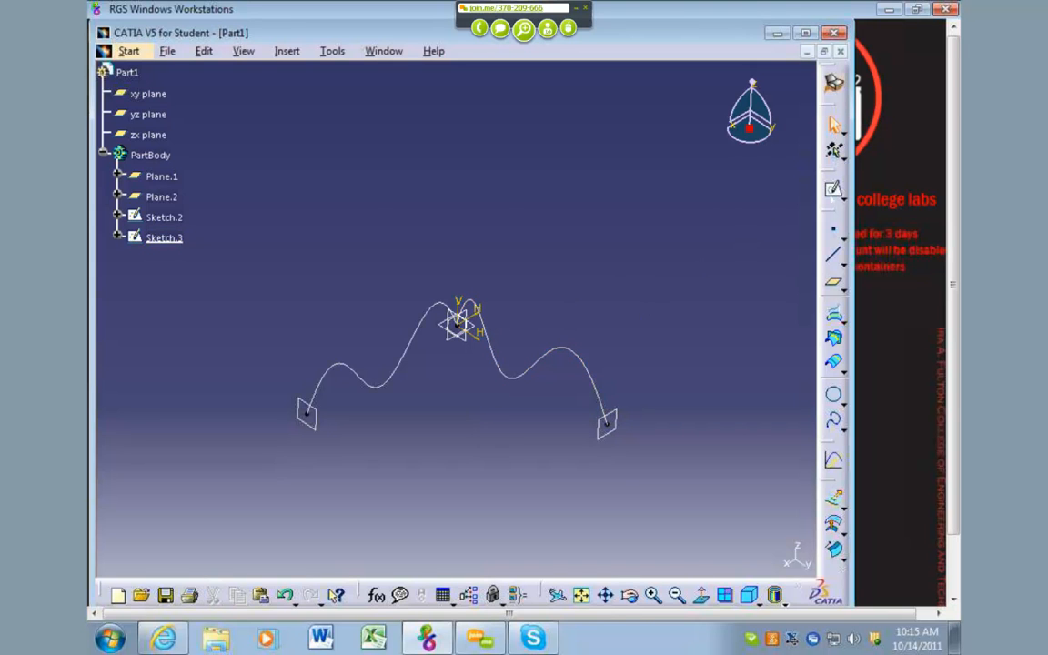
click(615, 429)
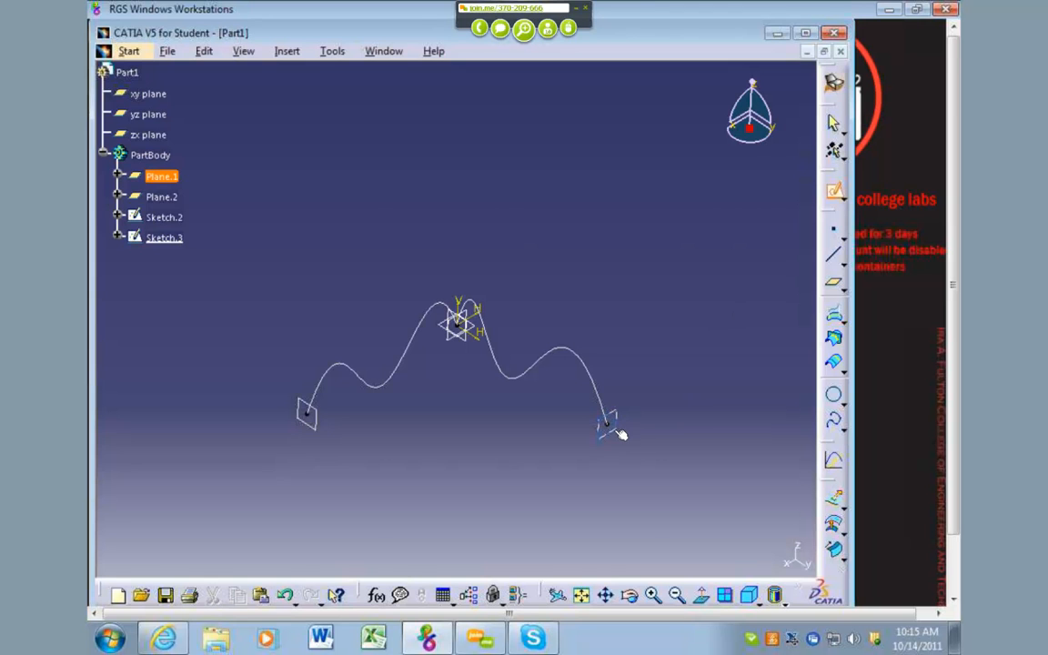
click(619, 434)
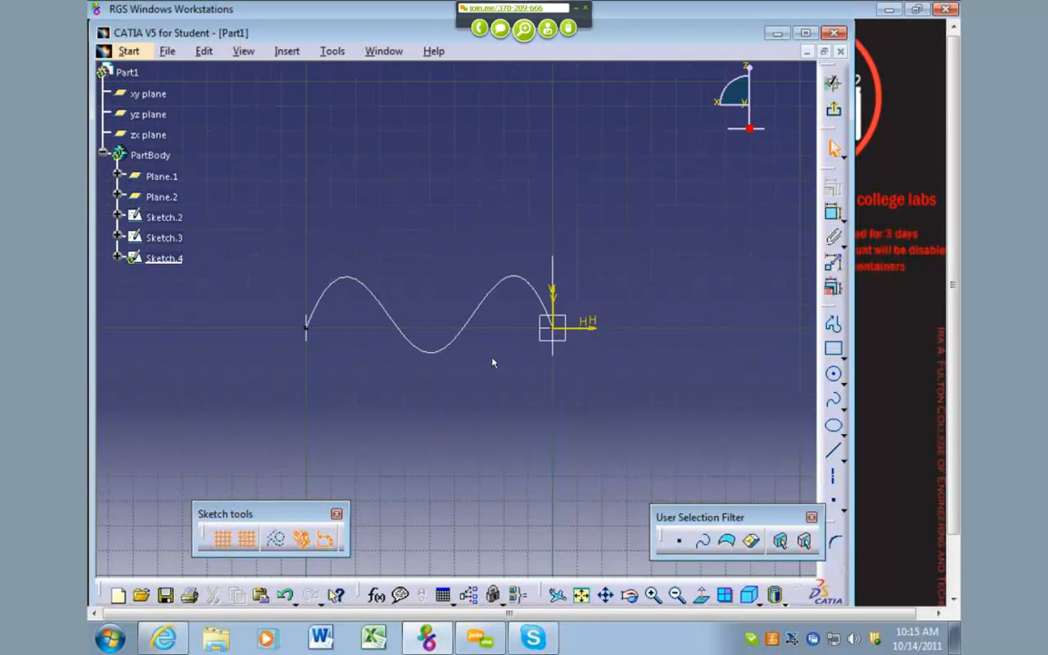
mouse_move(504, 368)
middle_down()
mouse_move(547, 442)
mouse_move(589, 415)
middle_up()
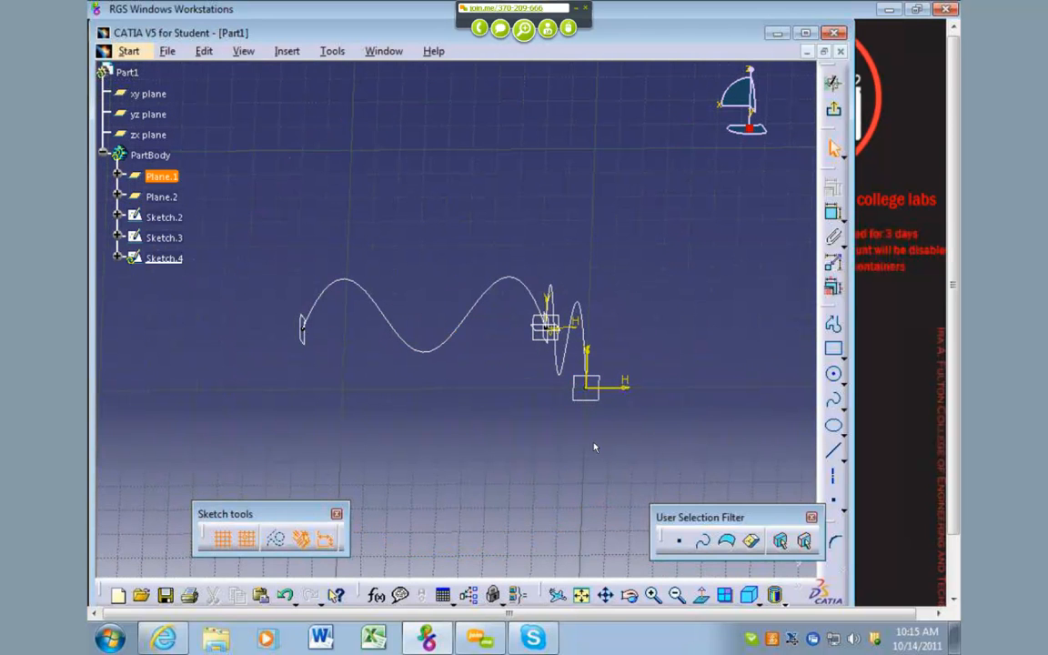
click(702, 597)
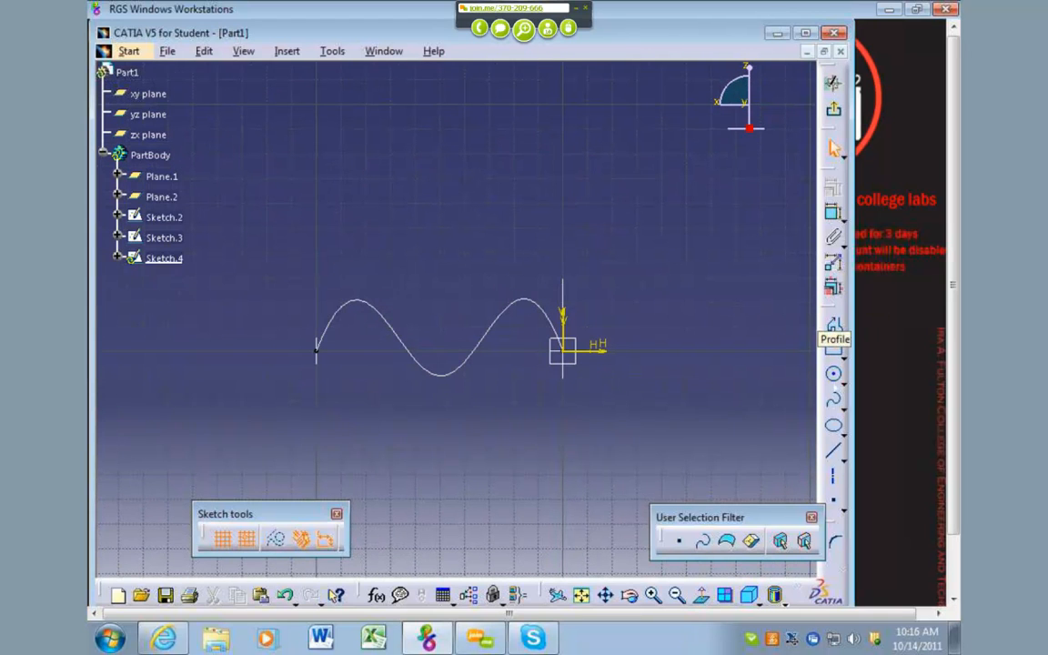
- Draw a spline from the origin through about (-20, 10), (-40, 20), (-50, 0), (-80, -20) and (-80, 0), ending at (-100, 0) mm
drag(727, 517, 674, 522)
click(832, 401)
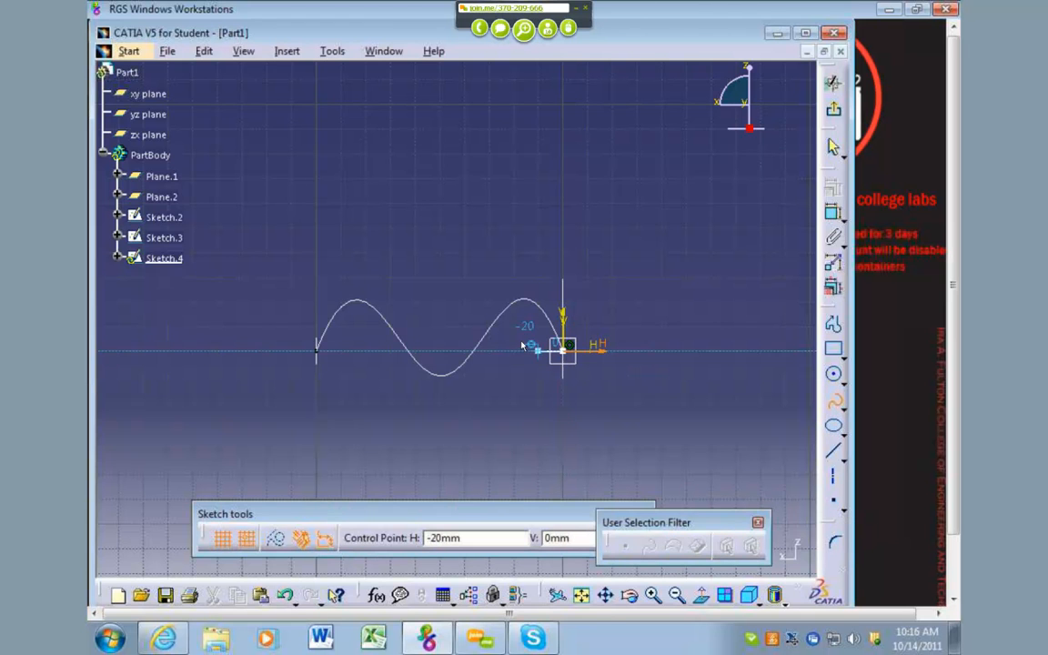
click(513, 327)
click(465, 302)
click(439, 350)
click(365, 400)
click(364, 350)
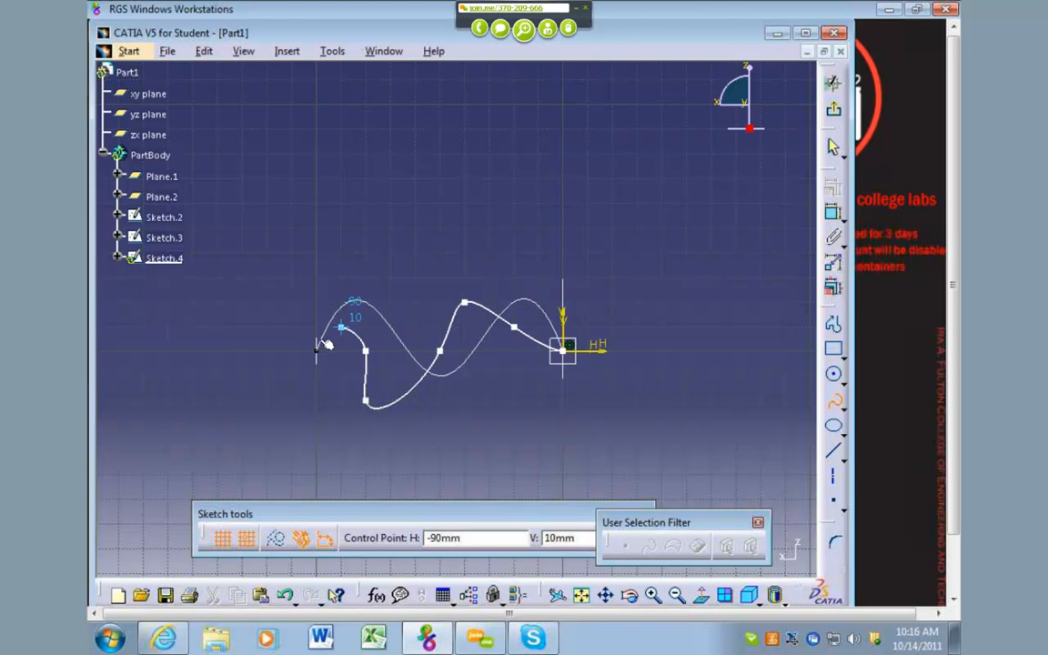
double_click(317, 350)
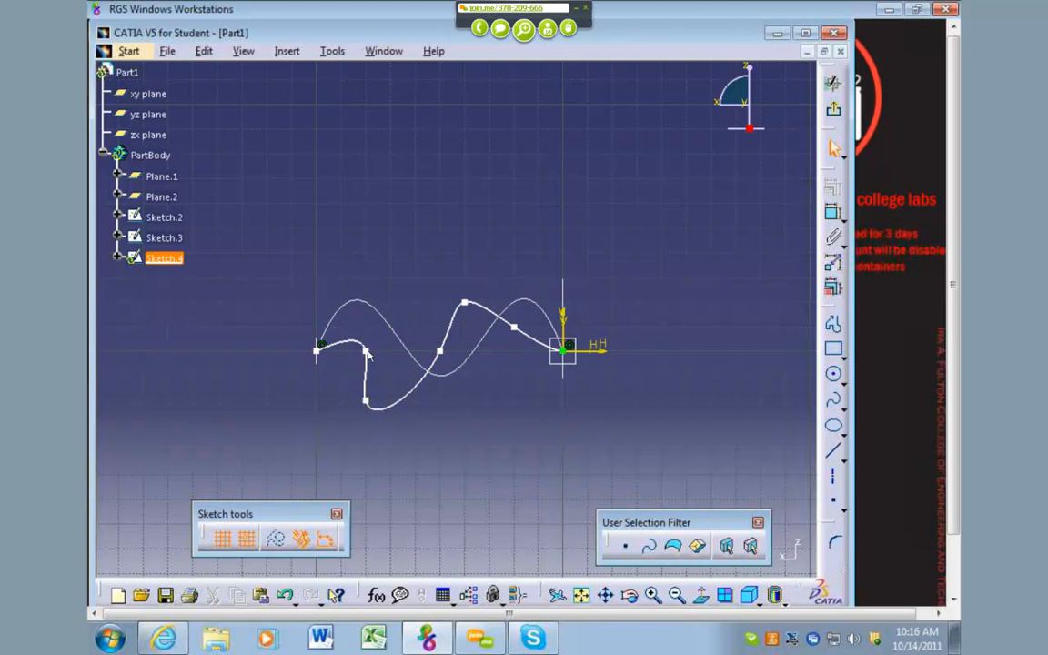
- Smooth the spline by moving three of its control points to about (-90, 0), (-70, -20) and (-30, 20) mm
drag(365, 351, 341, 350)
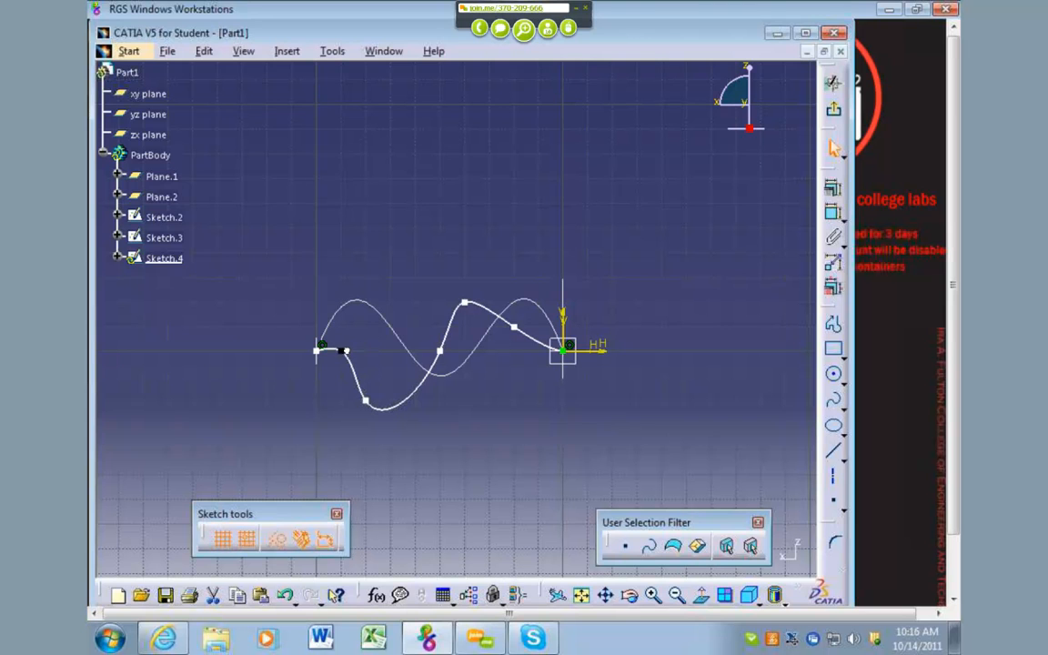
click(455, 409)
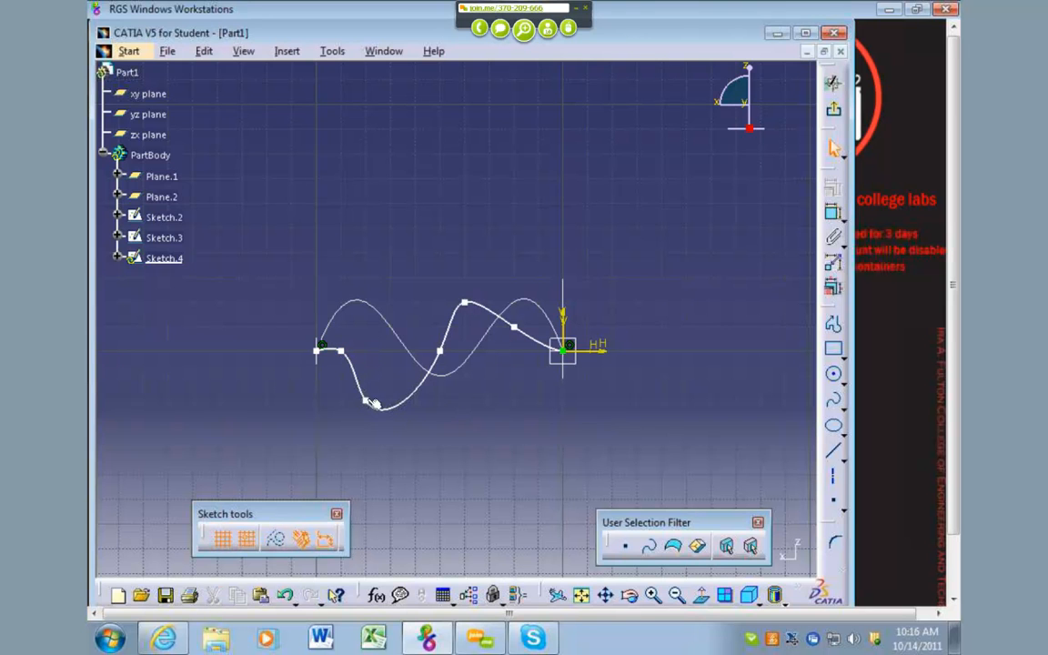
drag(365, 401, 390, 399)
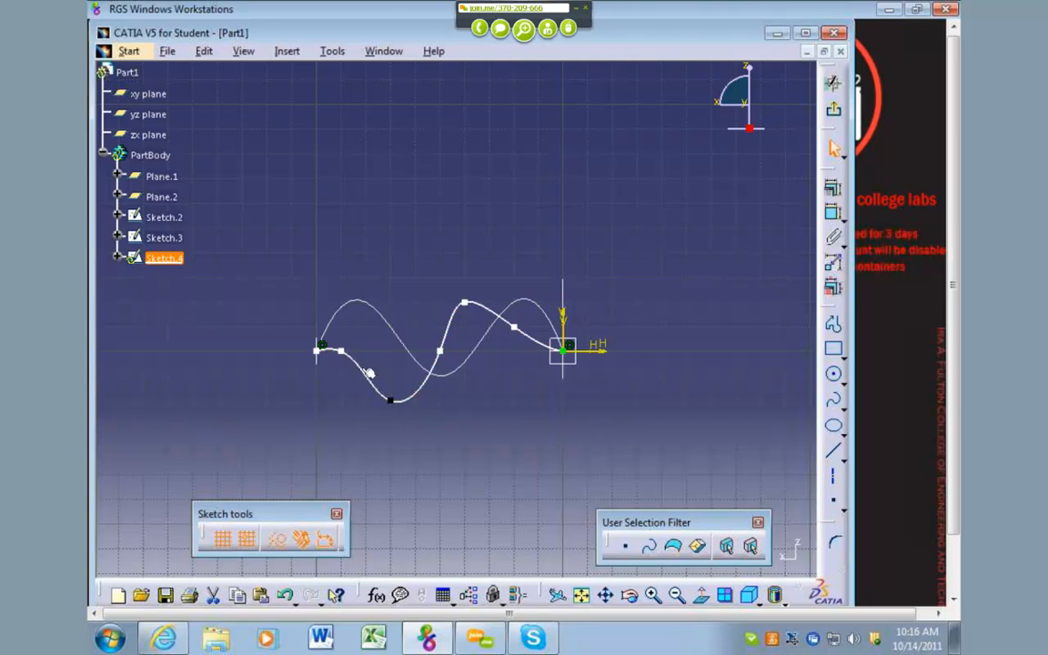
click(535, 240)
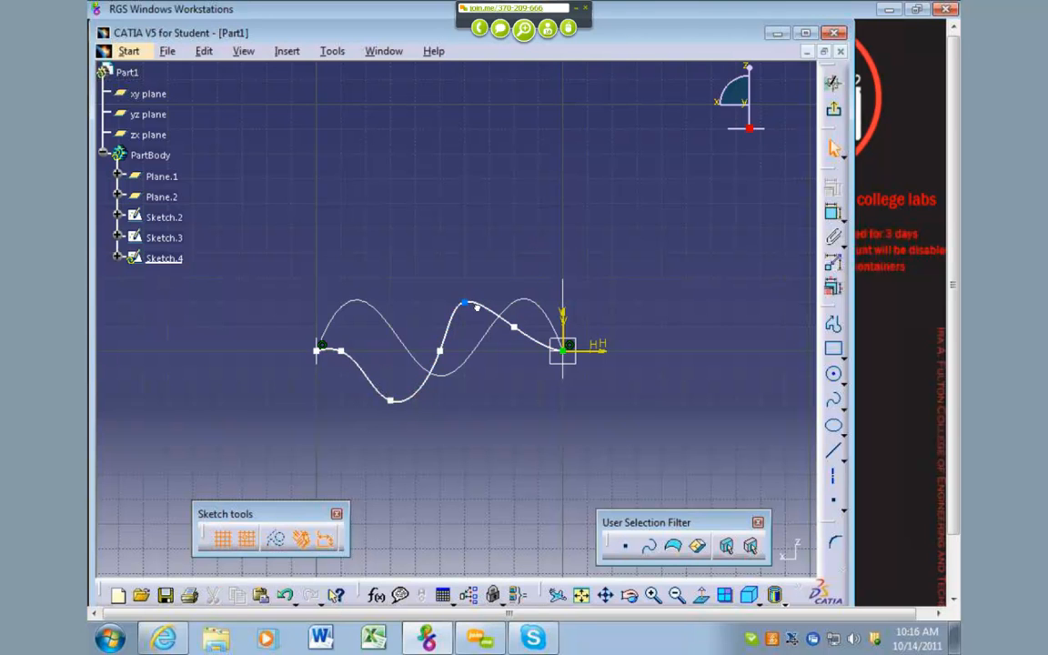
drag(467, 303, 489, 304)
click(774, 184)
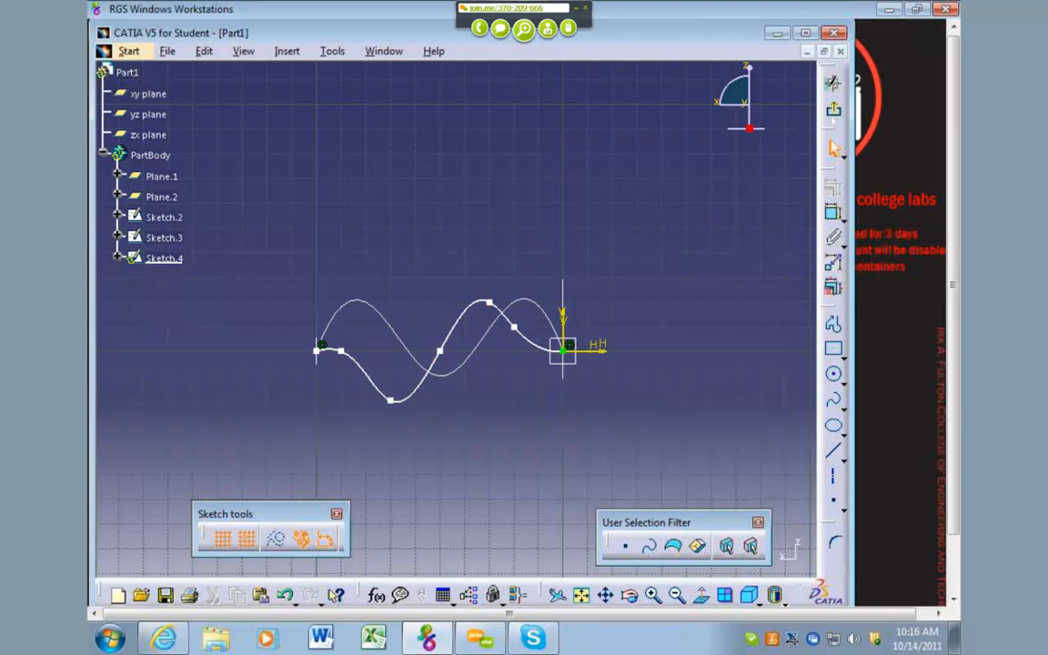
- Exit the Plane.1 sketch and open a new sketch on Plane.2
click(834, 111)
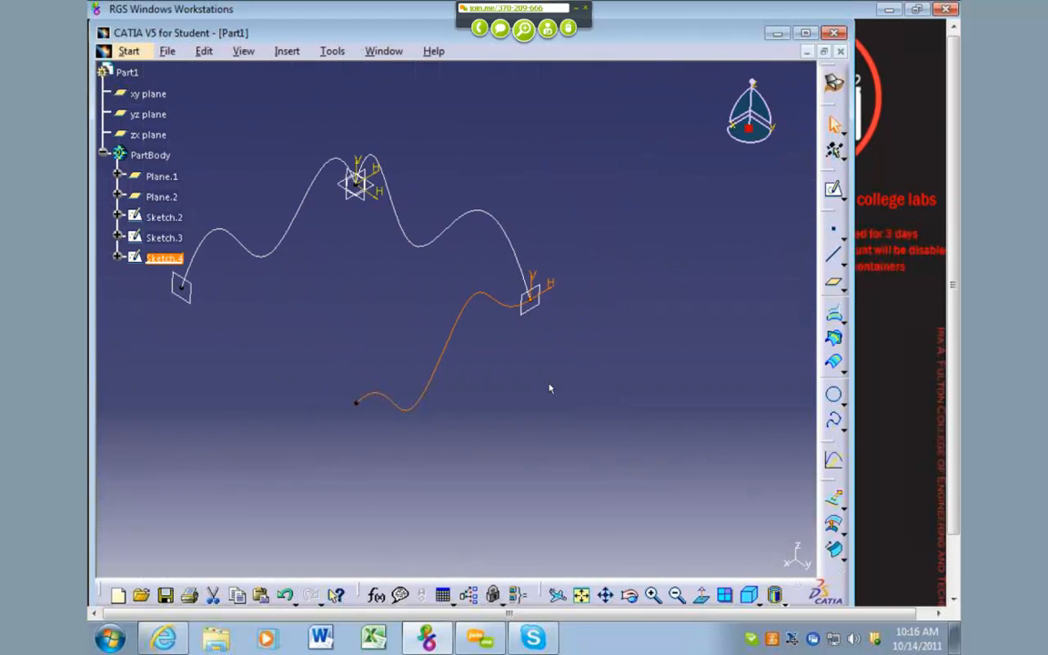
click(536, 405)
middle_drag(536, 405, 554, 404)
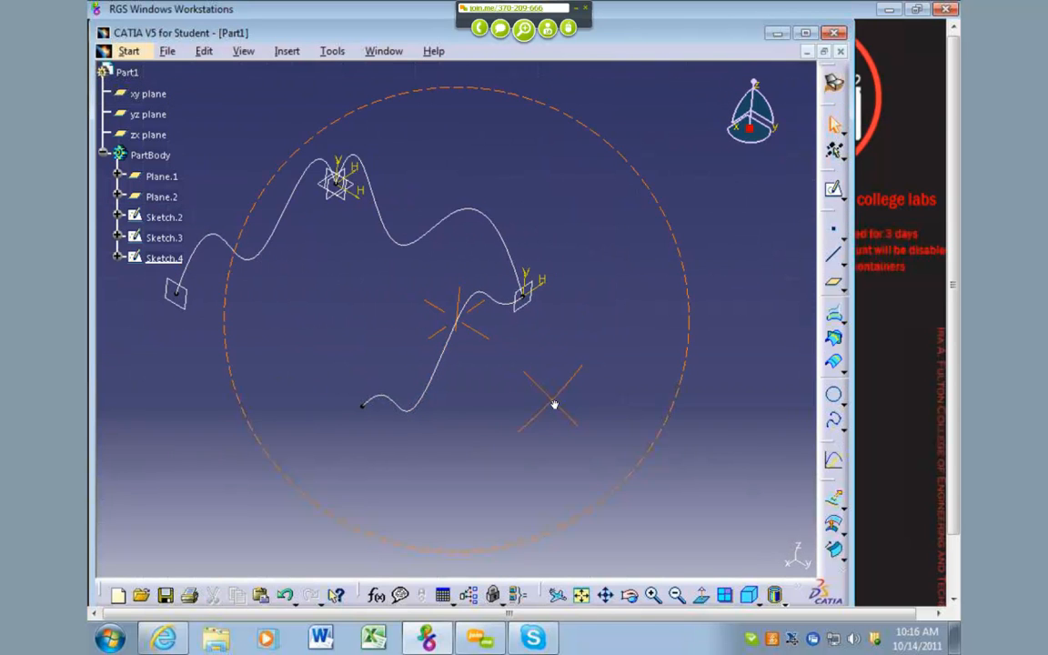
middle_drag(474, 362, 607, 396)
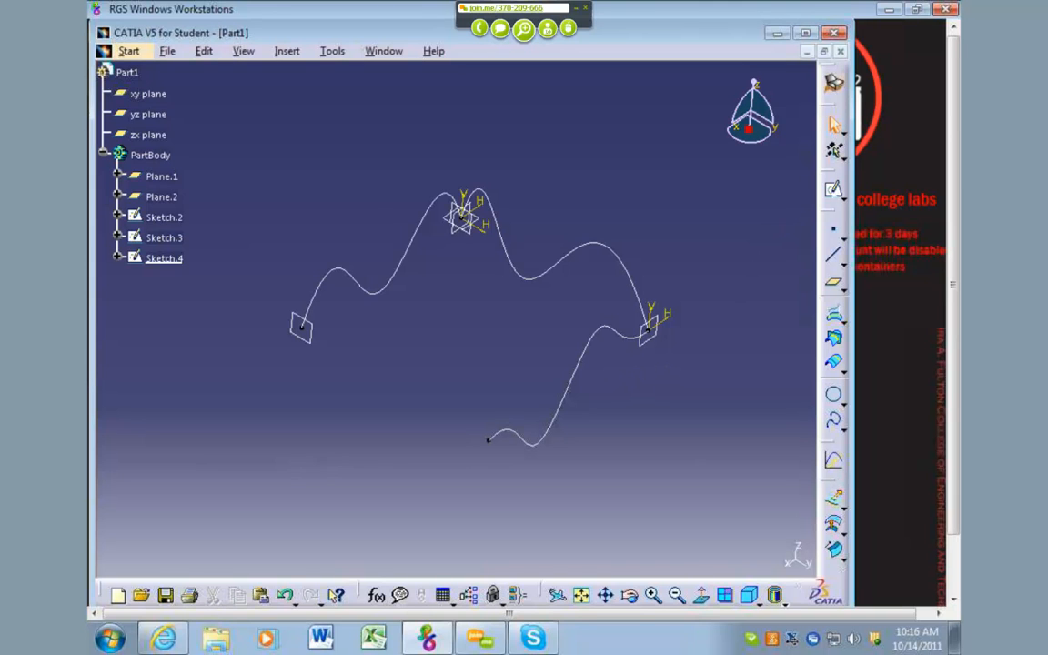
click(314, 341)
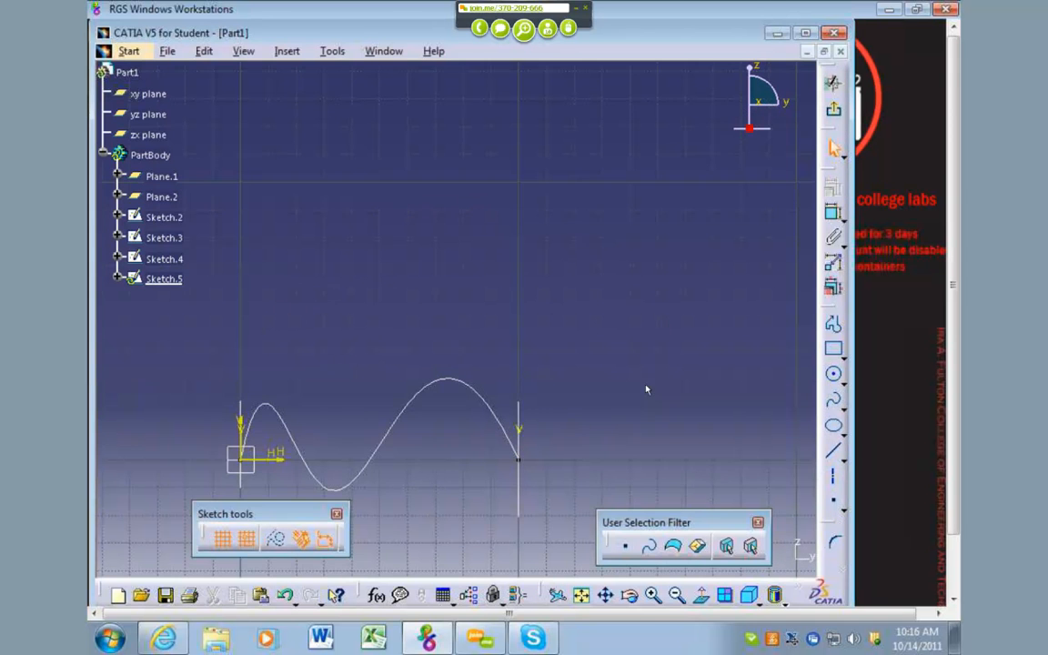
- Draw a spline from the origin through about (20, 20), (40, 10), (50, -10), (70, 0) and (80, 10) to (100, 0) mm and exit the sketch
middle_drag(647, 395, 753, 334)
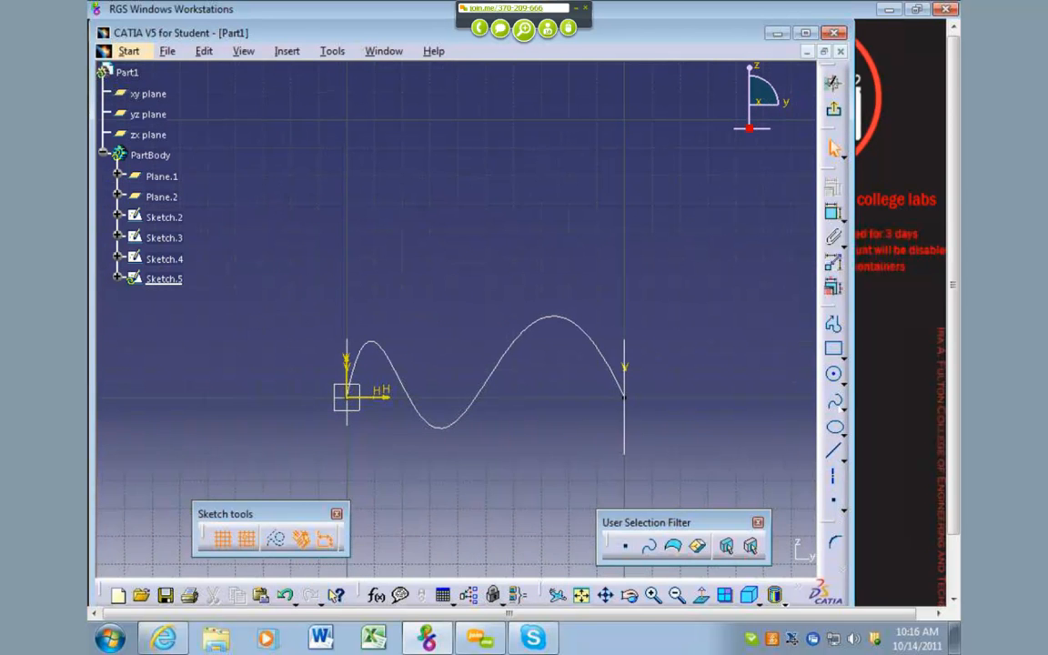
click(832, 400)
click(347, 396)
click(402, 368)
click(458, 370)
click(486, 425)
click(541, 398)
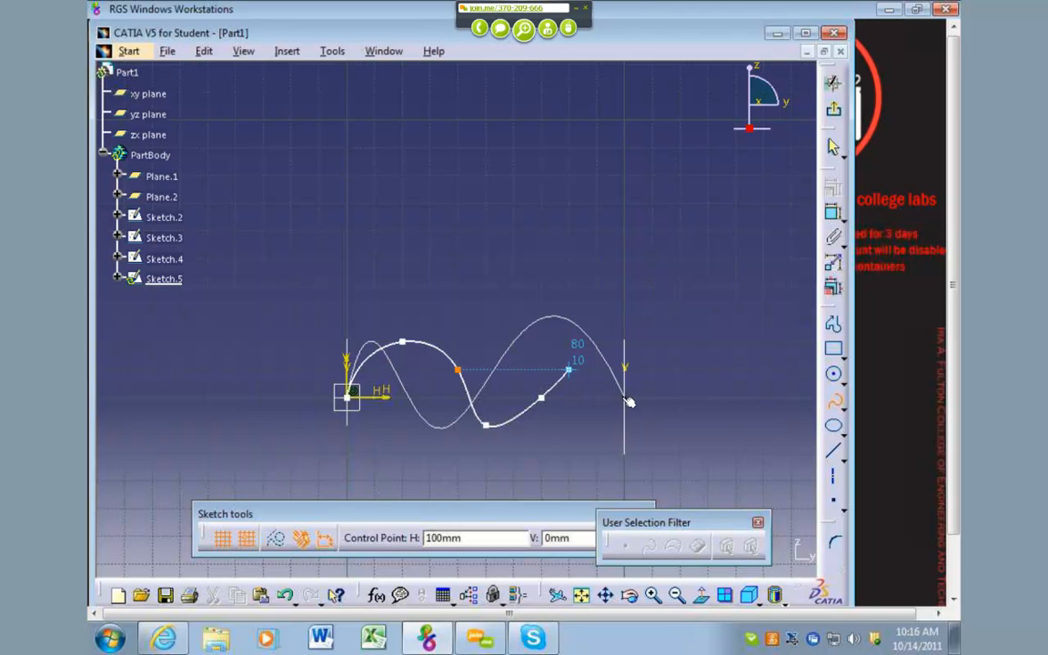
click(568, 370)
double_click(623, 397)
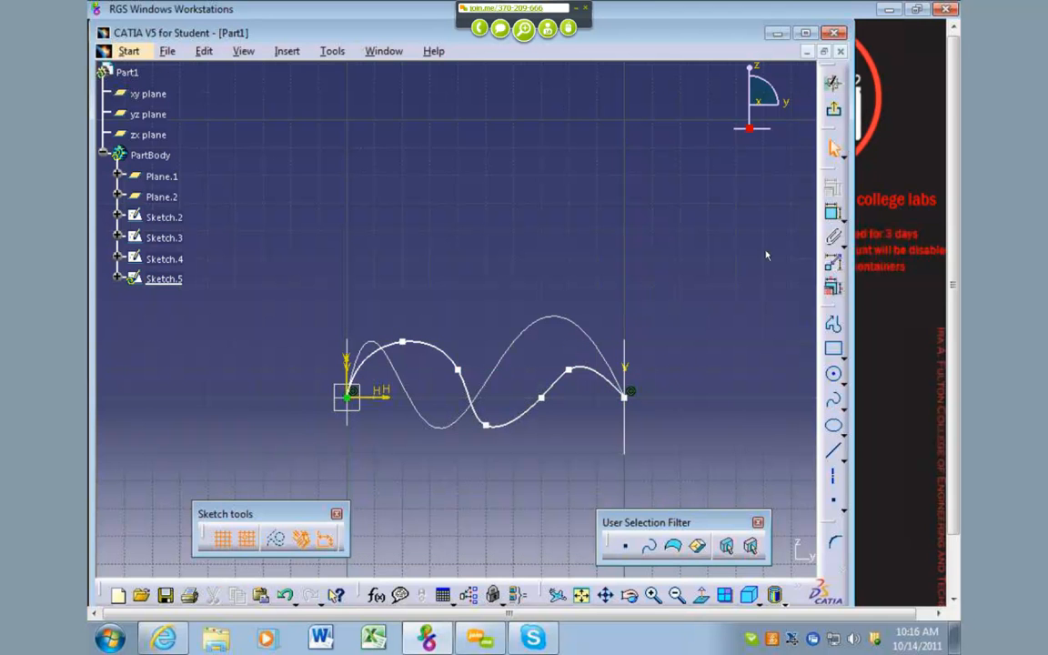
click(835, 111)
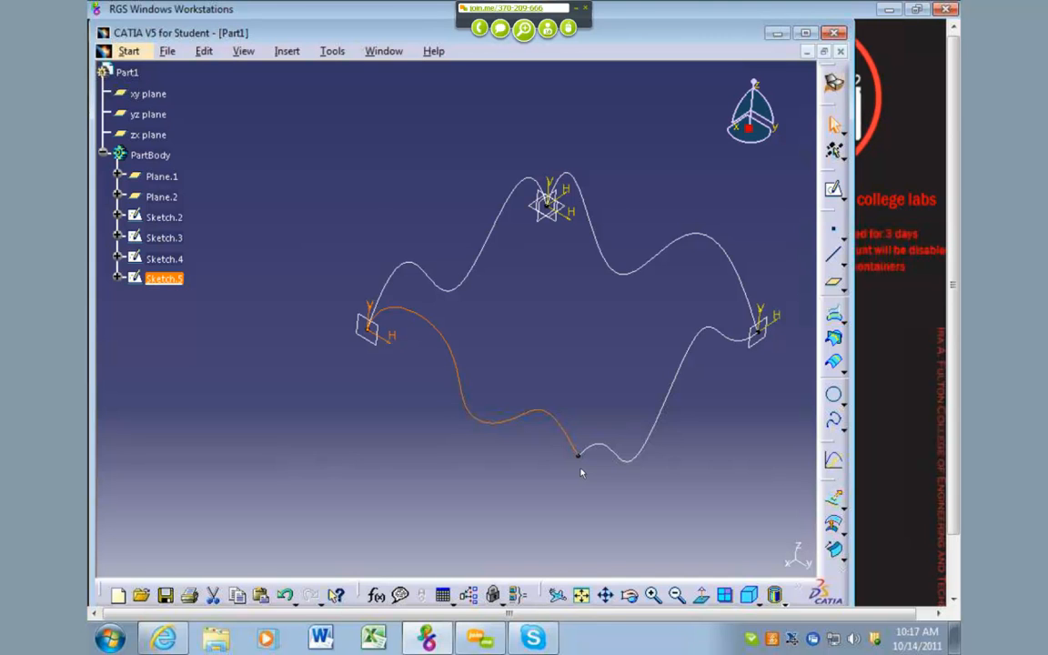
click(748, 416)
- Undock the stacked surface-modelling toolbars as floating palettes side by side and dock the solid-feature toolbars along the opposite window edge
drag(831, 479, 796, 401)
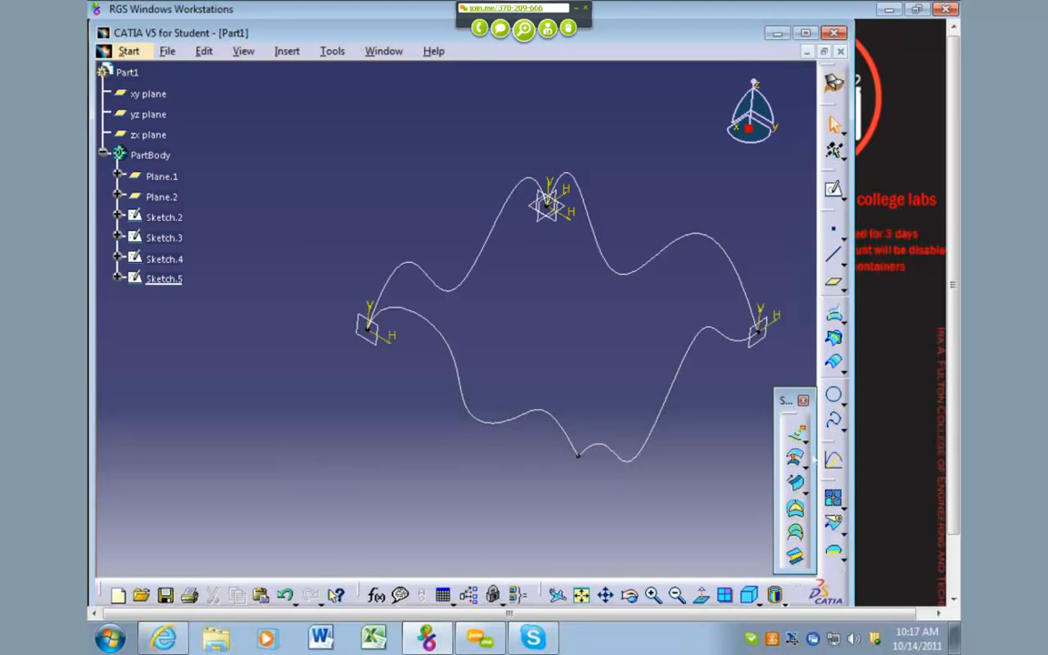
drag(828, 482, 742, 415)
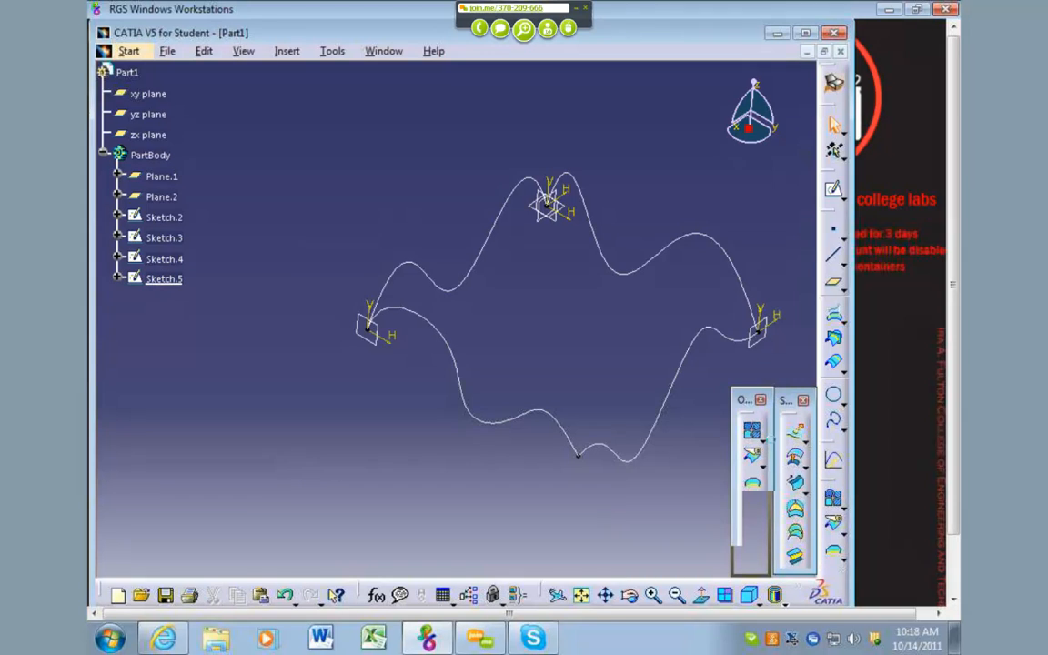
drag(832, 483, 700, 402)
drag(831, 518, 666, 462)
drag(825, 522, 100, 341)
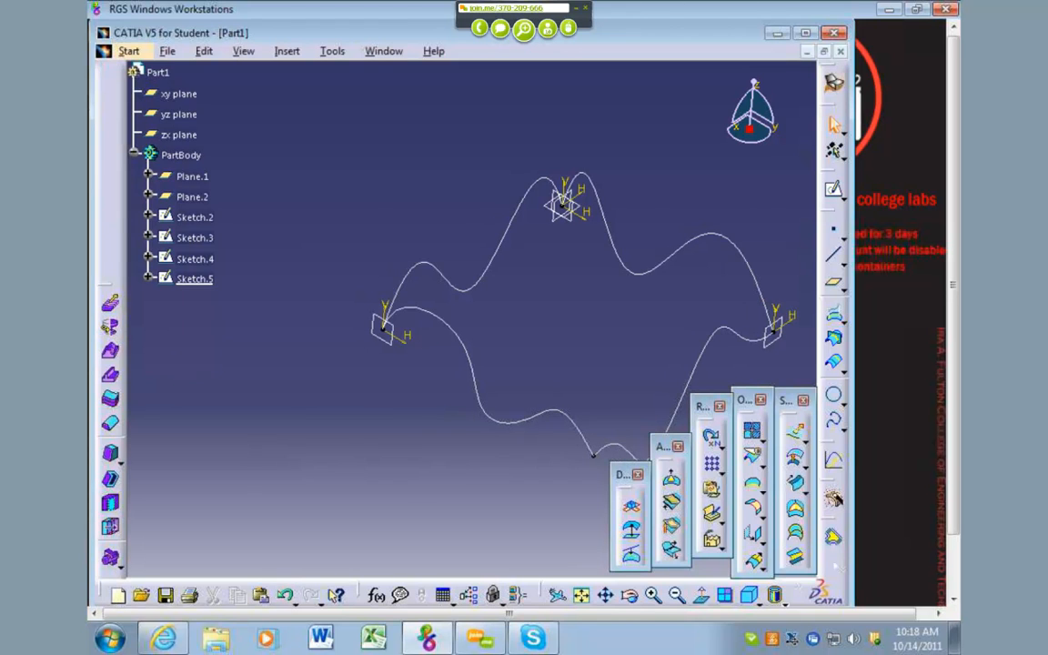
- Dock the BiW Templates toolbar along the opposite window edge, above the solid-feature toolbars
drag(826, 522, 100, 218)
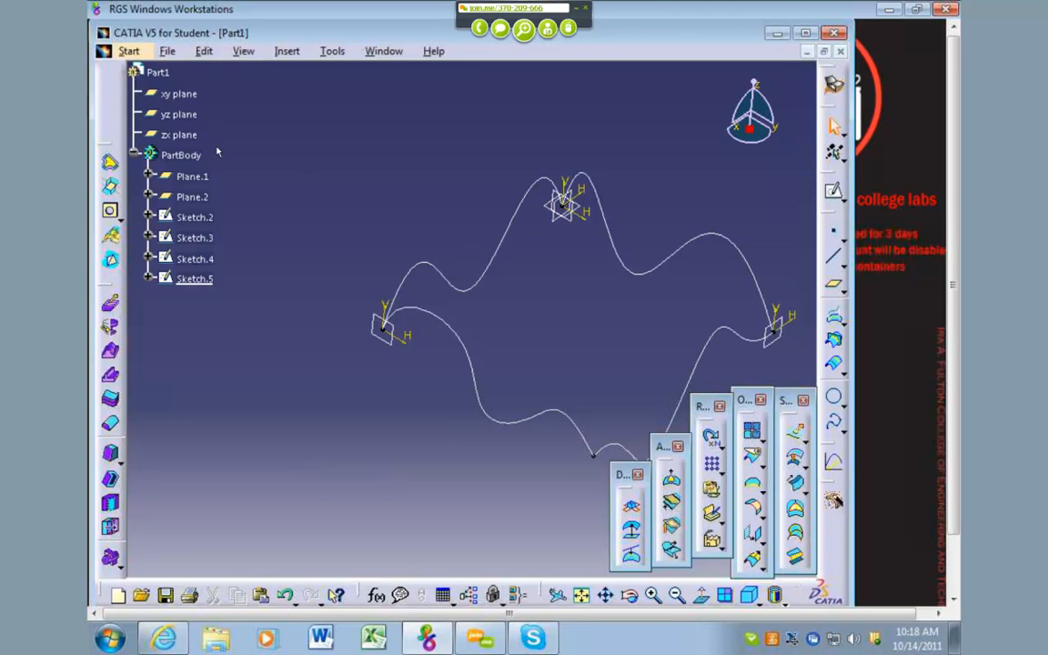
- Hide the Surfaces toolbar and show it again
click(243, 50)
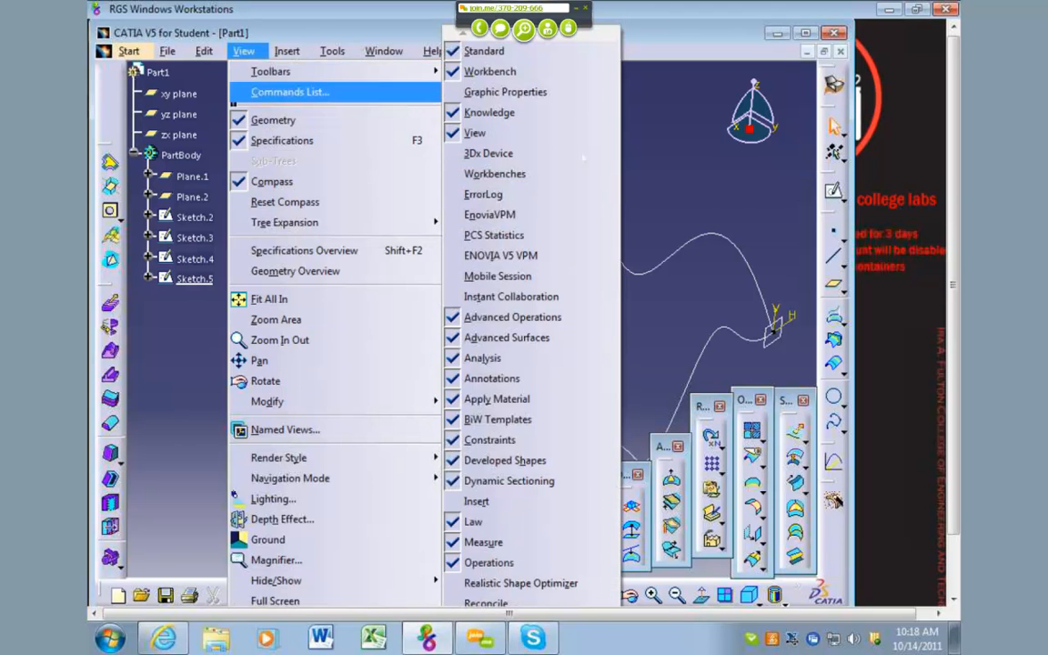
drag(951, 488, 952, 549)
mouse_move(463, 601)
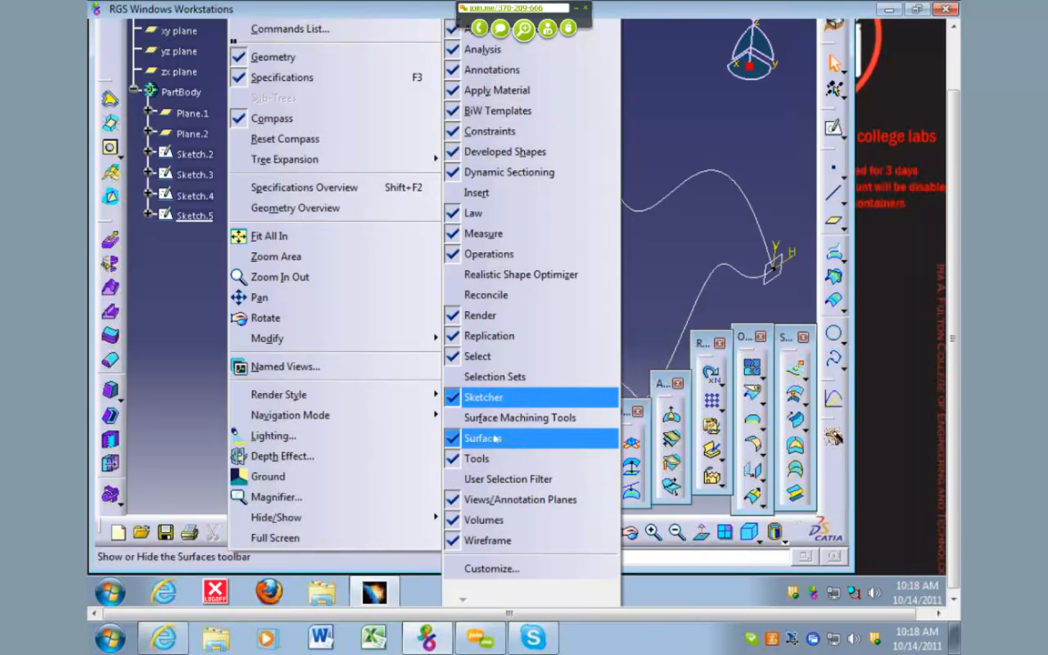
click(491, 437)
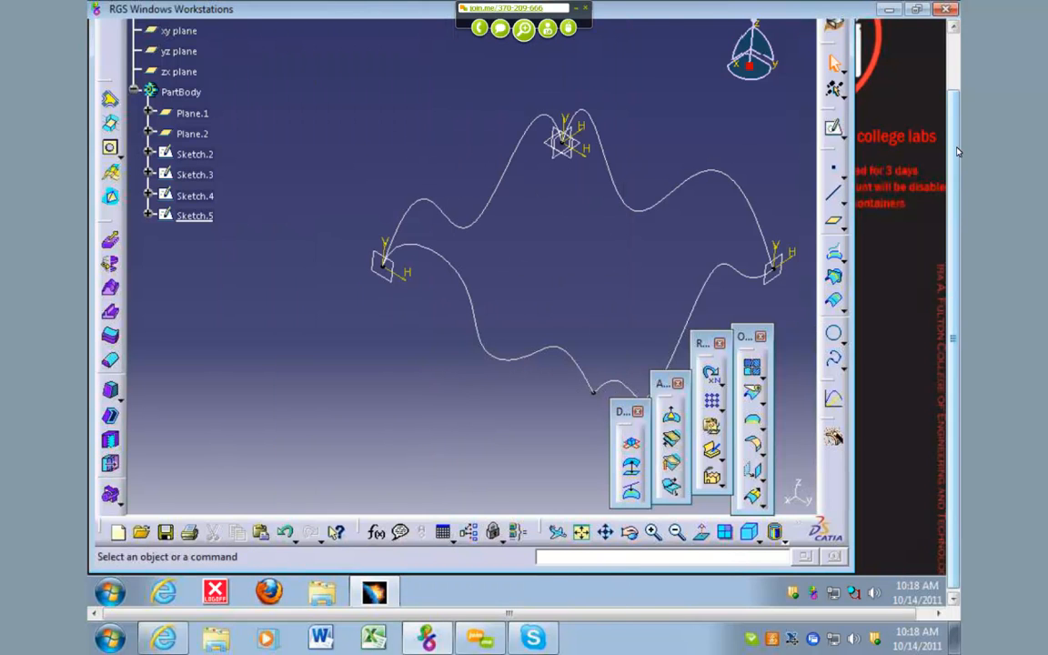
click(209, 53)
mouse_move(243, 53)
mouse_move(273, 72)
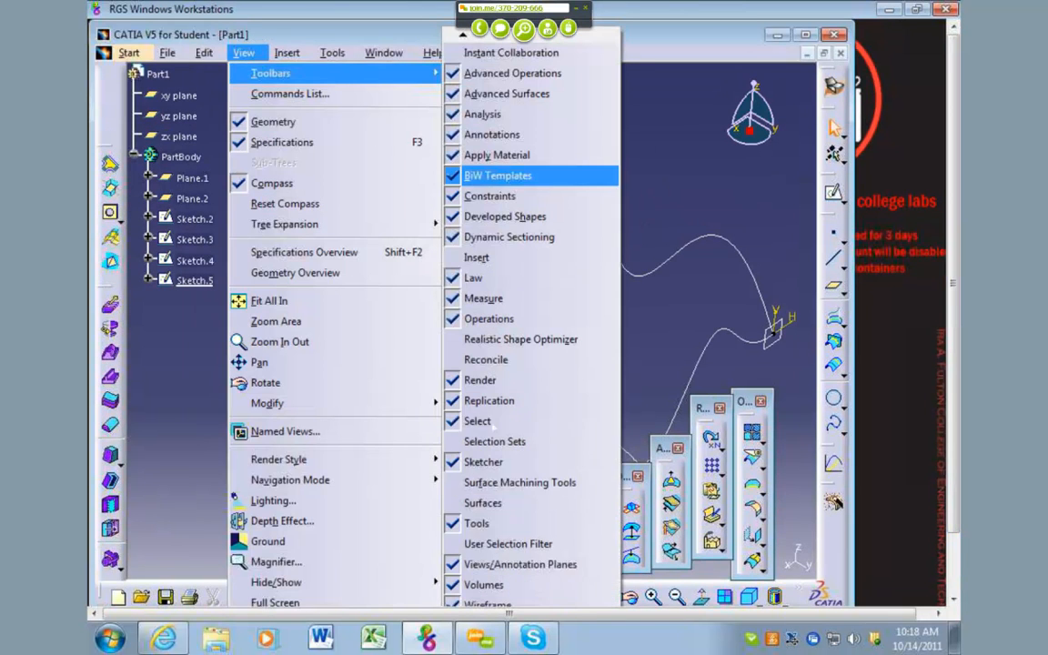
click(509, 502)
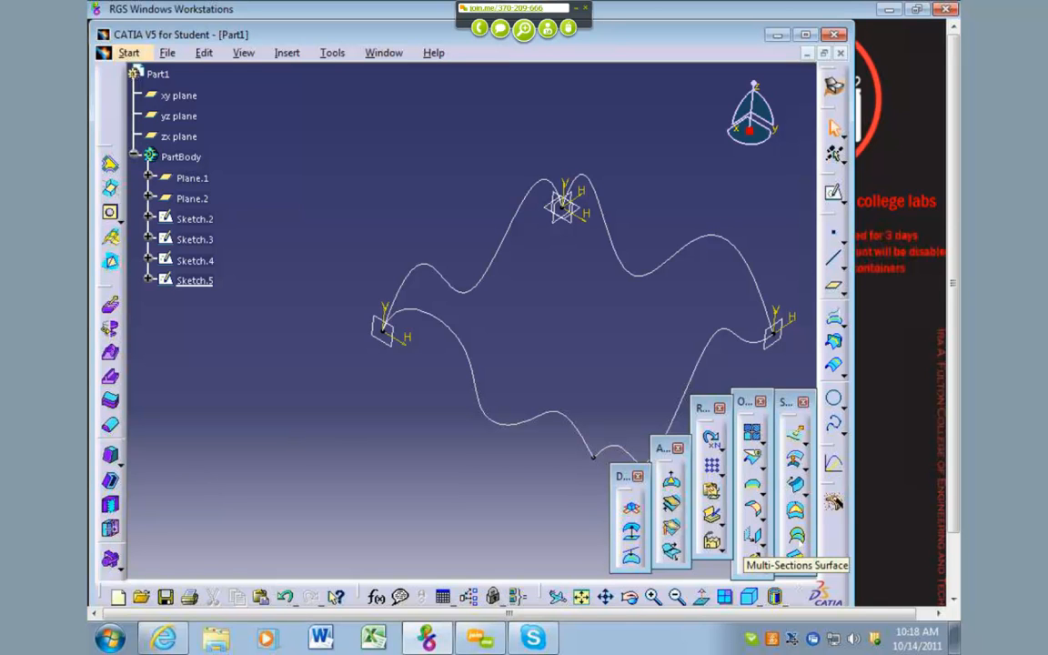
- Start a Multi-Sections Surface using Sketch.4 and Sketch.2 as its two sections
click(752, 546)
drag(581, 243, 168, 232)
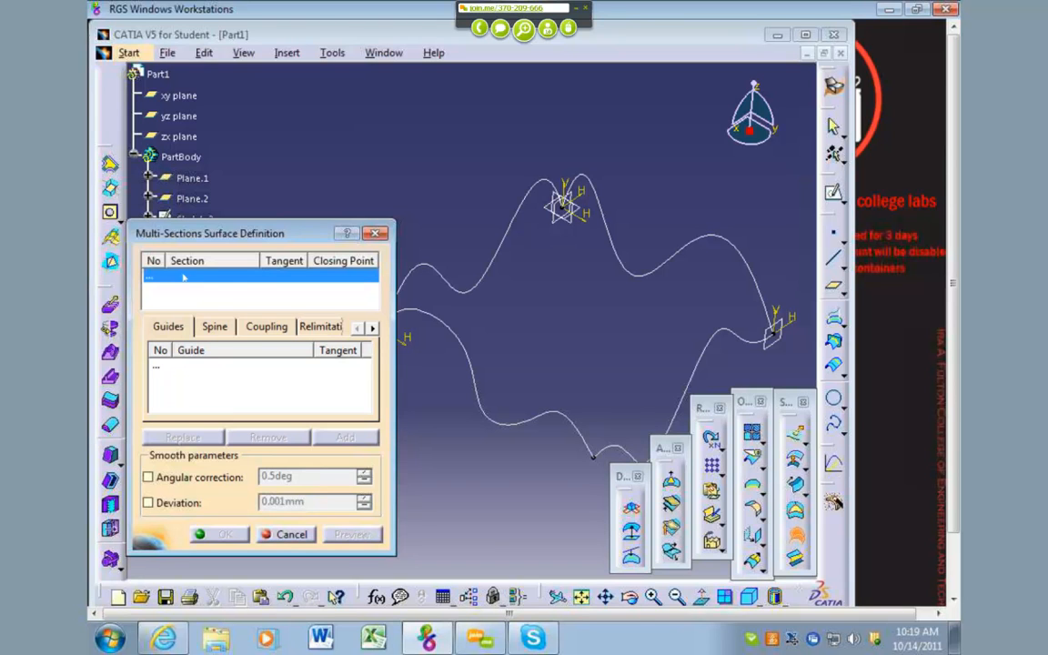
click(714, 347)
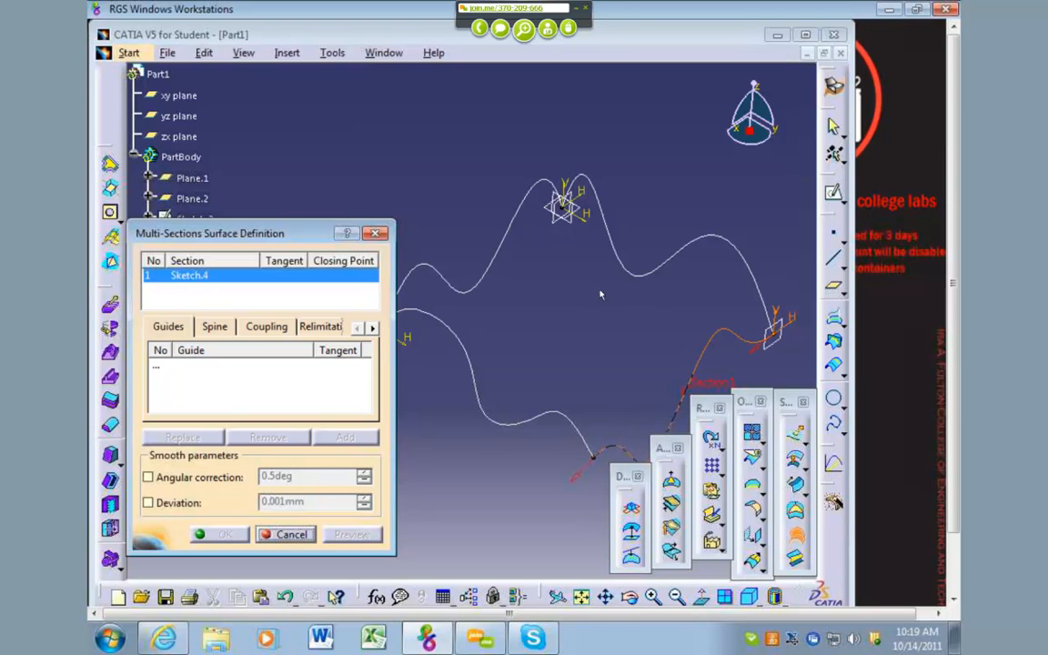
click(493, 269)
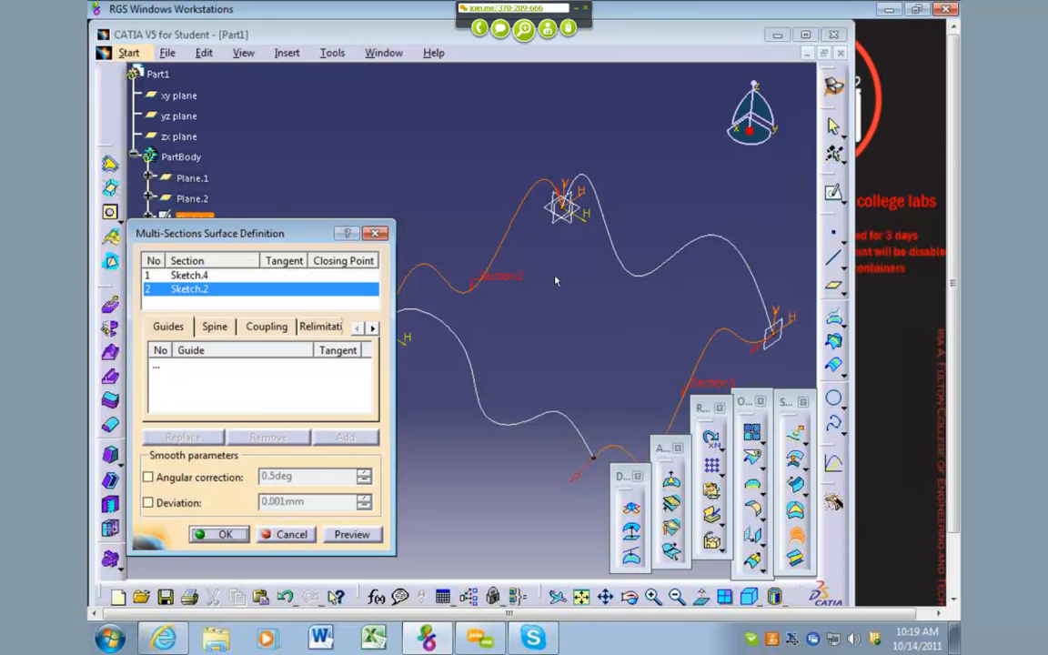
- Reverse the orientation of the Sketch.4 section and flip it back to its original direction
middle_click(583, 341)
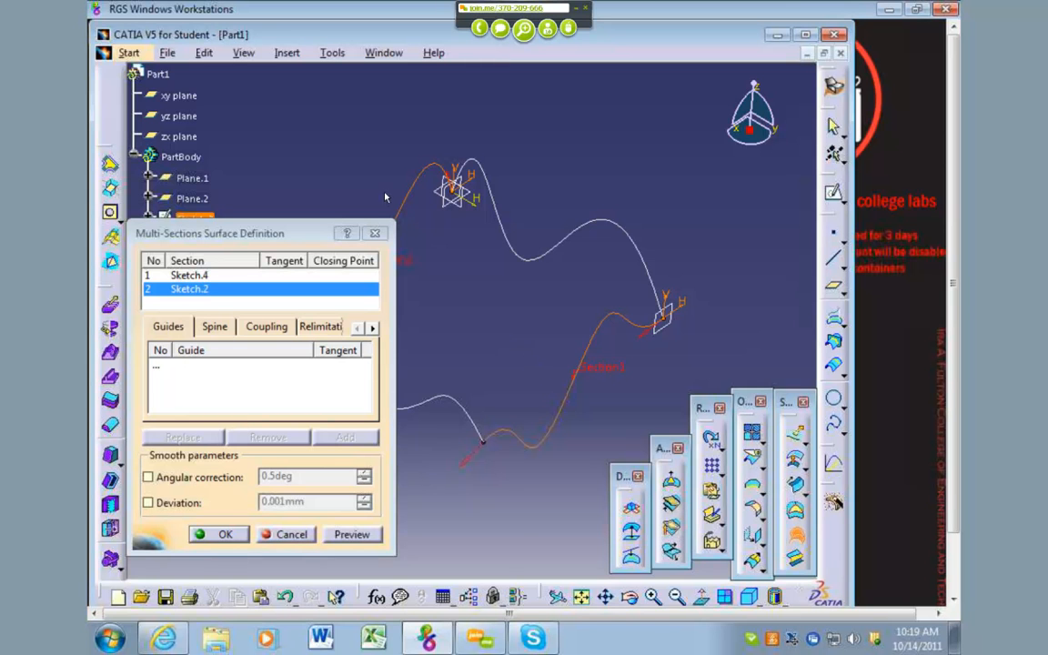
middle_drag(516, 321, 644, 283)
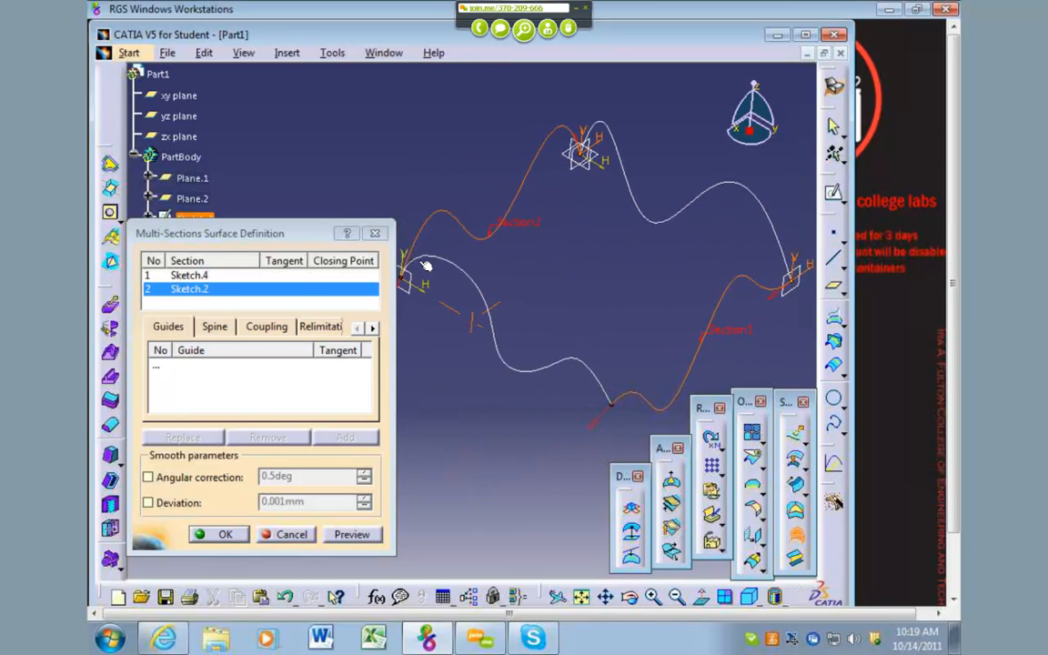
drag(309, 238, 302, 299)
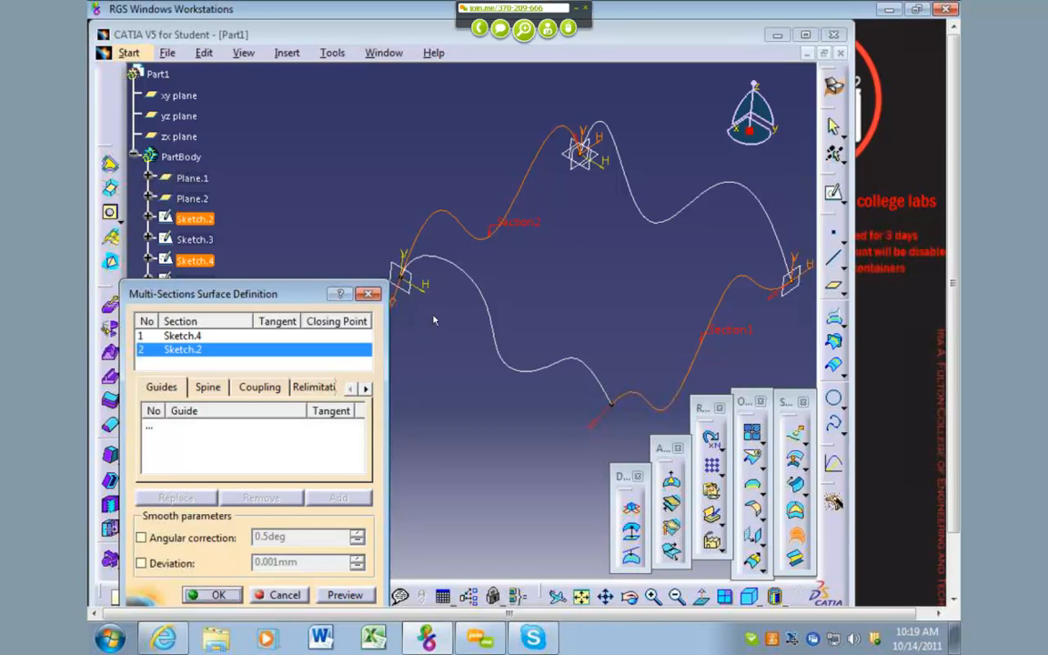
click(598, 428)
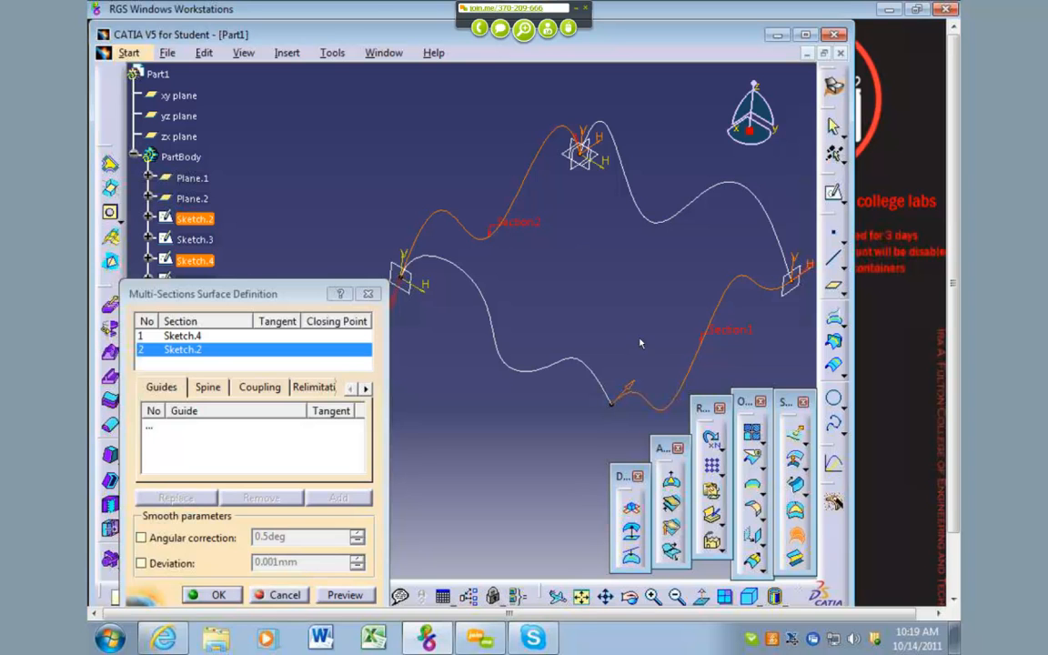
middle_drag(632, 318, 661, 298)
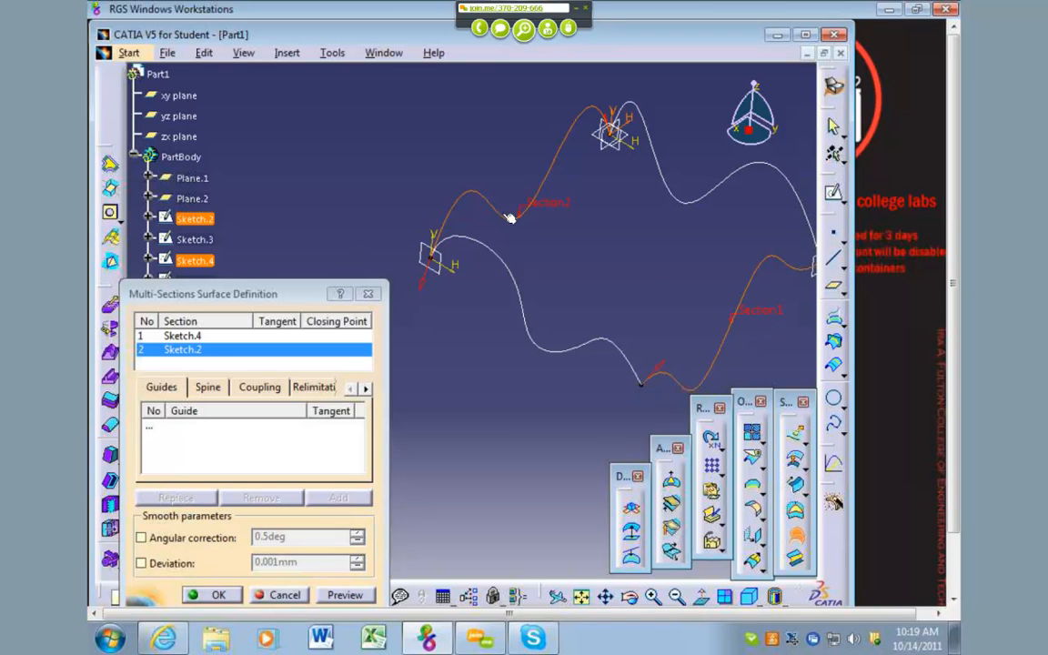
click(677, 376)
- Add Sketch.3 and Sketch.5 as guide curves and try to create the multi-sections surface
click(151, 428)
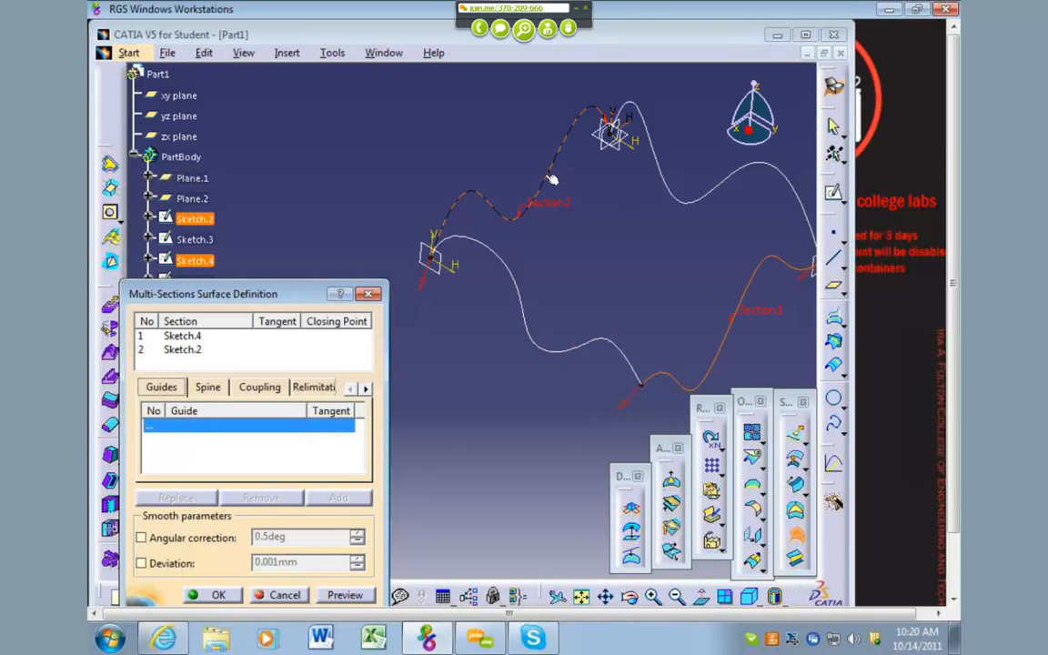
click(726, 189)
click(559, 353)
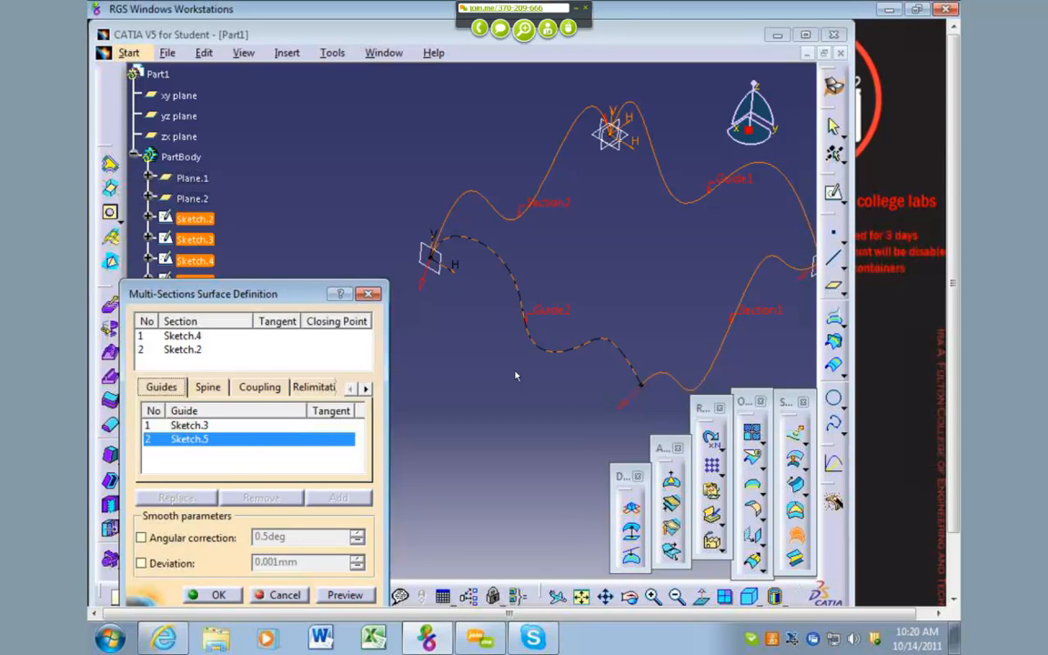
click(211, 595)
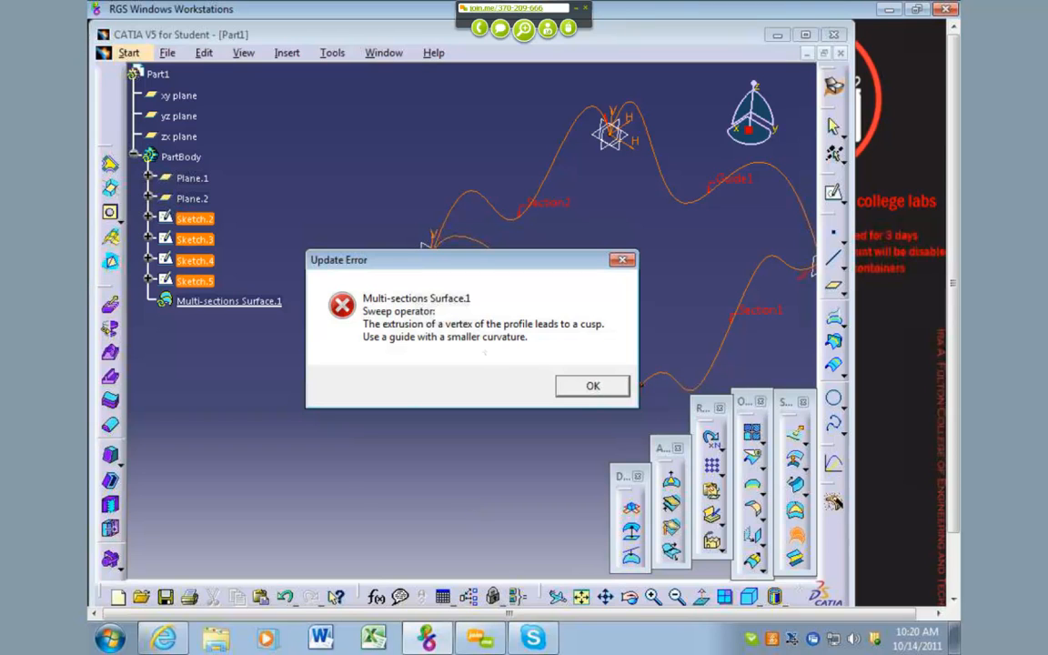
click(575, 389)
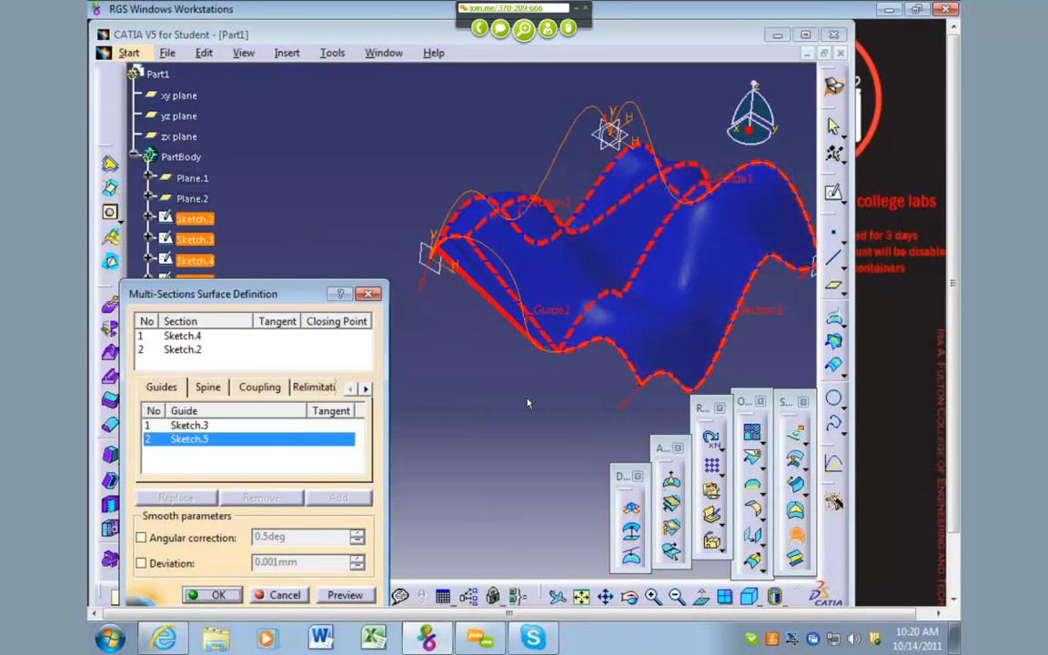
- Examine how the surface preview follows the section and guide curves, and cancel the surface definition
middle_drag(545, 280, 632, 243)
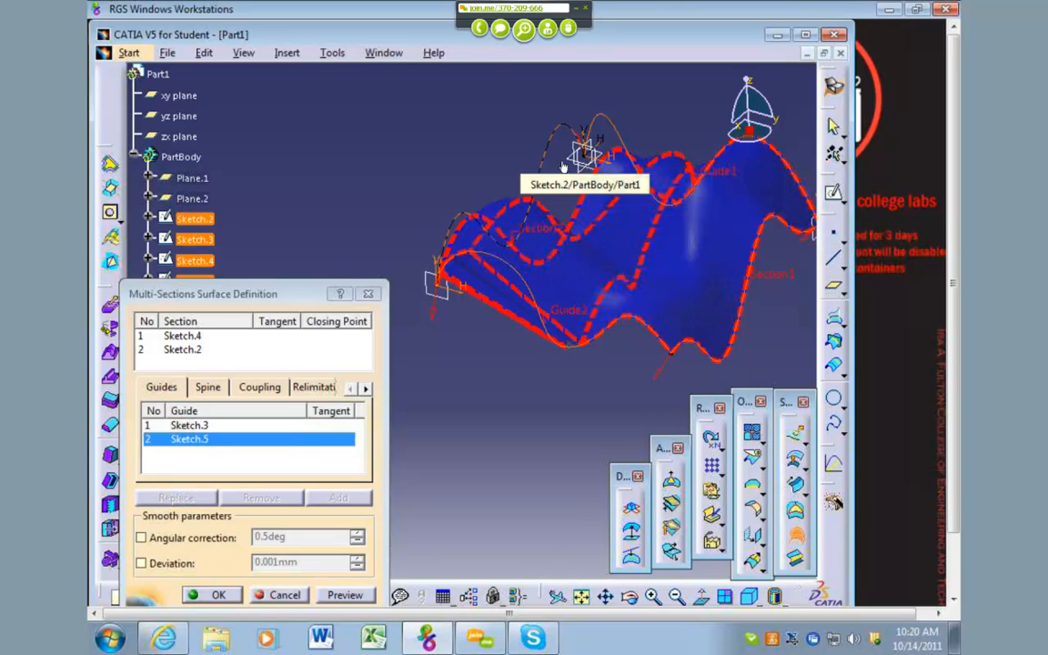
middle_drag(518, 178, 612, 212)
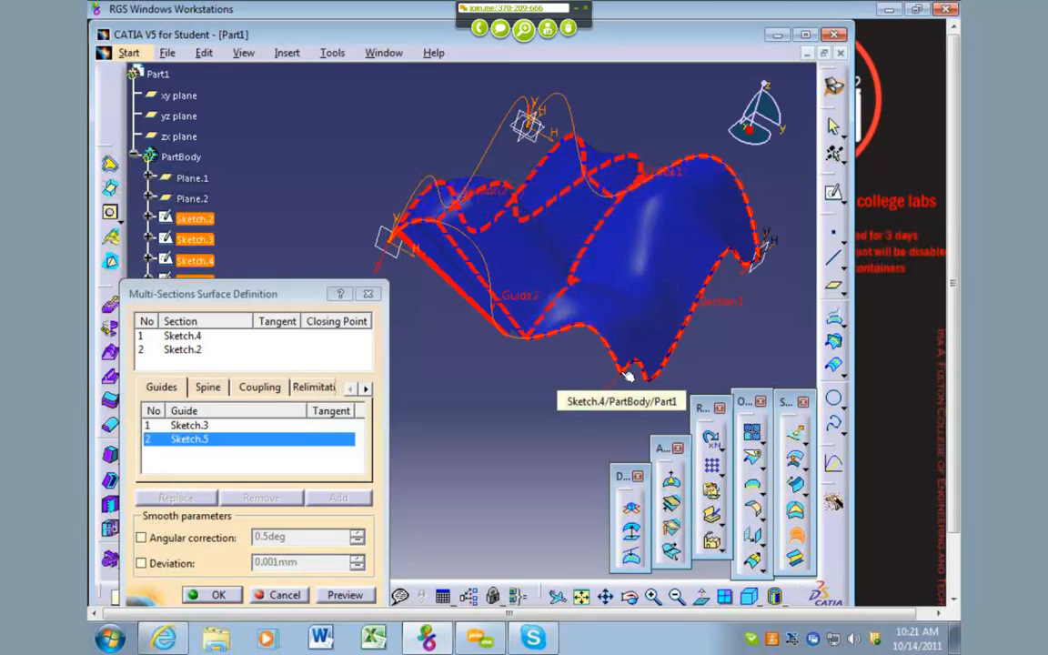
click(282, 595)
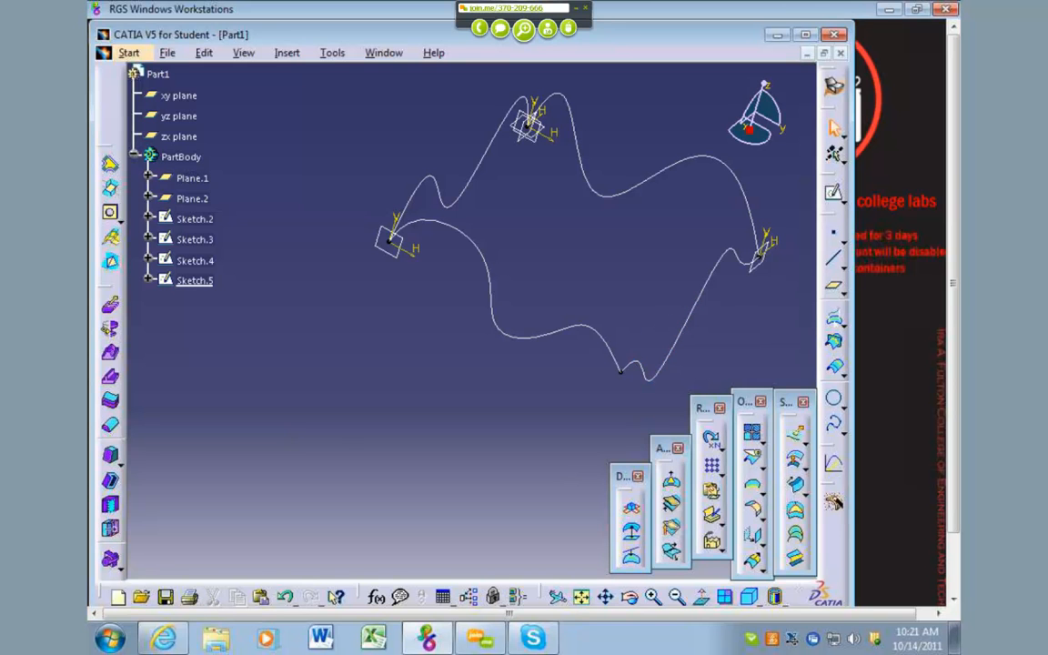
- Try the Multi-Sections Surface again with Sketch.4 and Sketch.2 as sections and Sketch.3 and Sketch.5 as guides
click(795, 534)
click(702, 296)
click(469, 179)
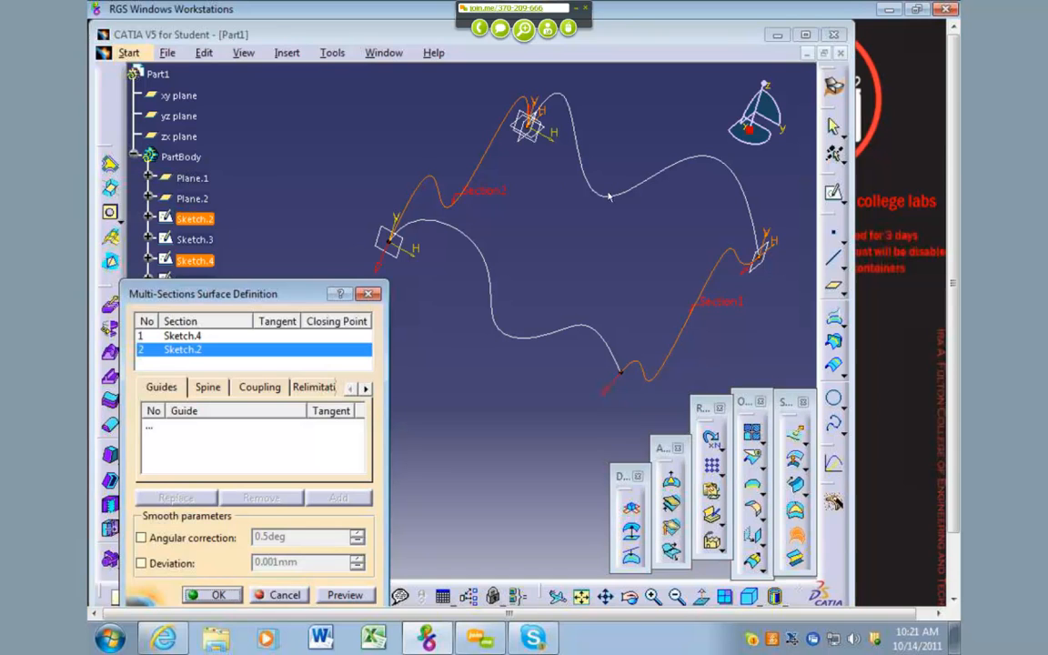
click(191, 415)
click(636, 181)
click(617, 368)
click(218, 594)
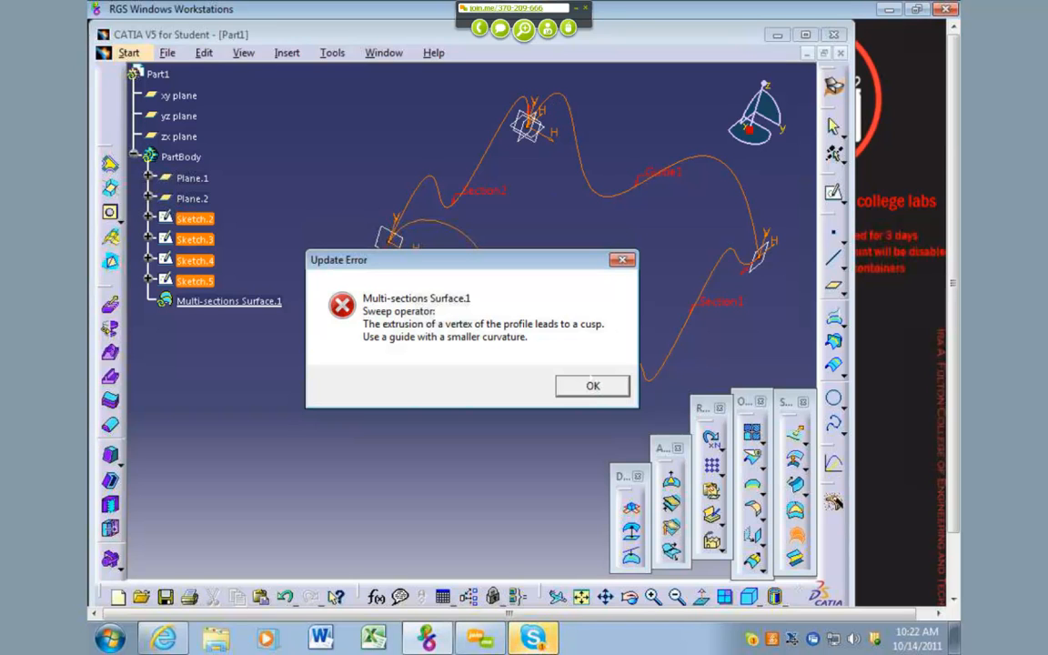
click(591, 380)
- Switch to Skype, check the group call's chat messages and return to the CATIA part
click(549, 635)
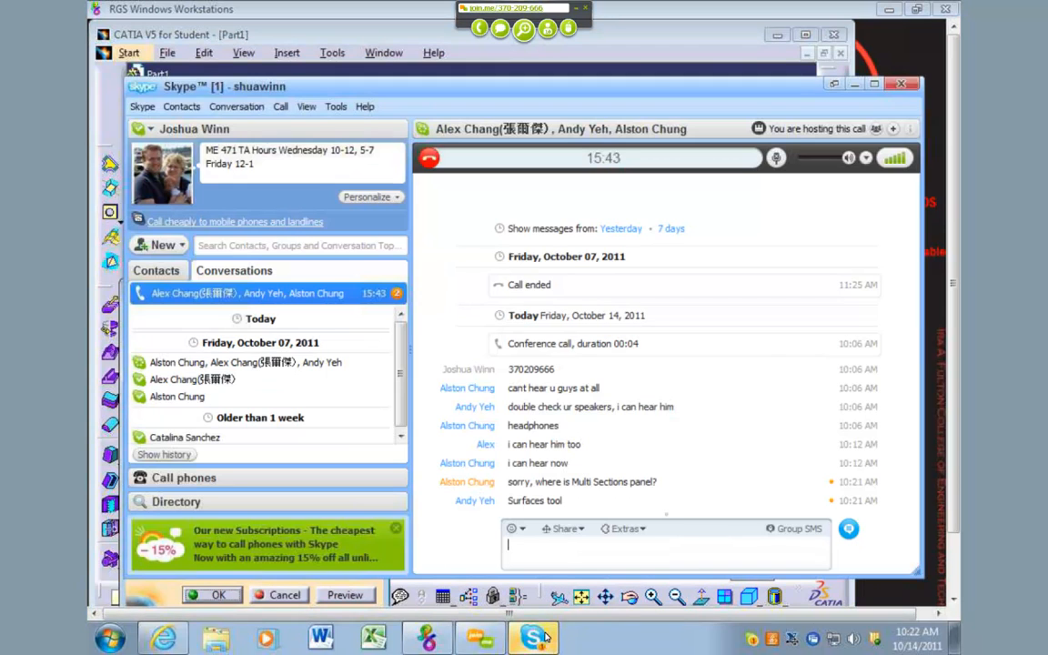
click(562, 556)
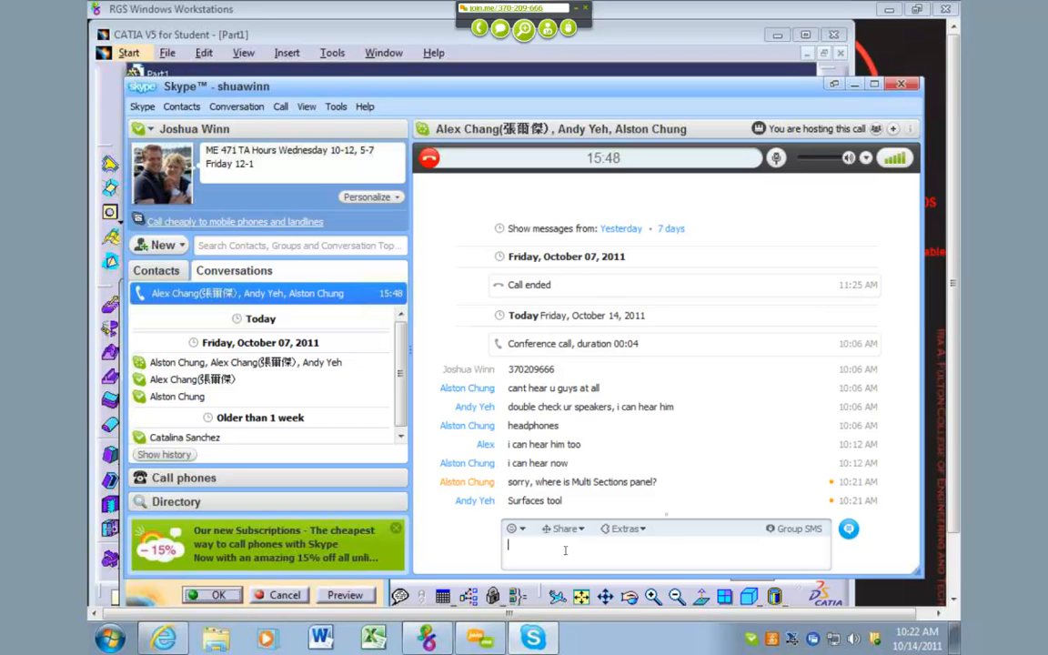
click(855, 84)
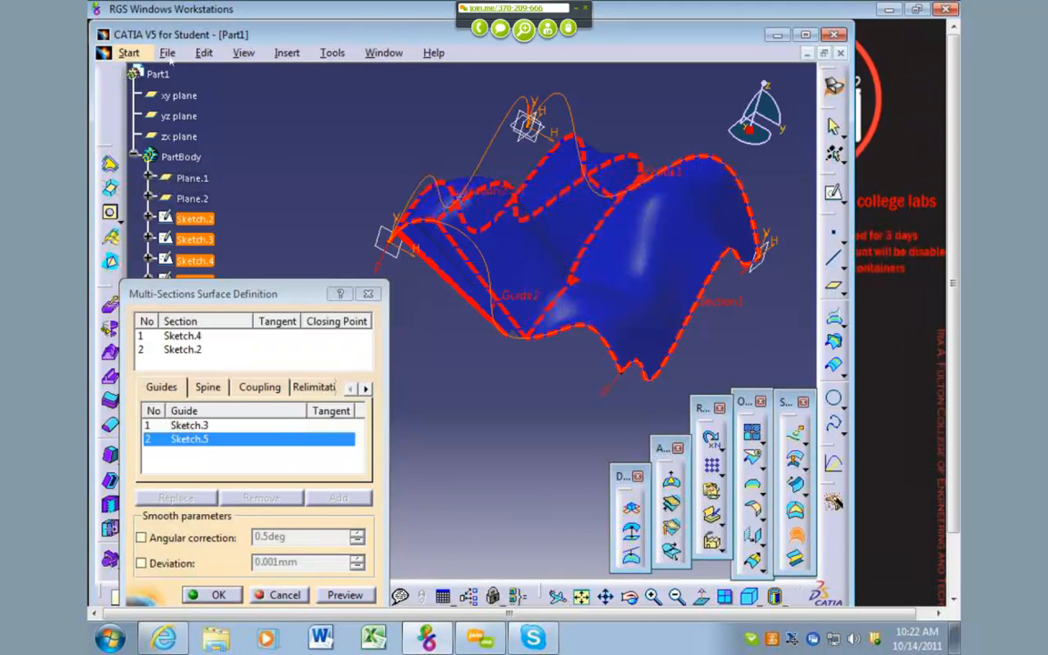
- Select the Generative Shape Design workbench
click(128, 53)
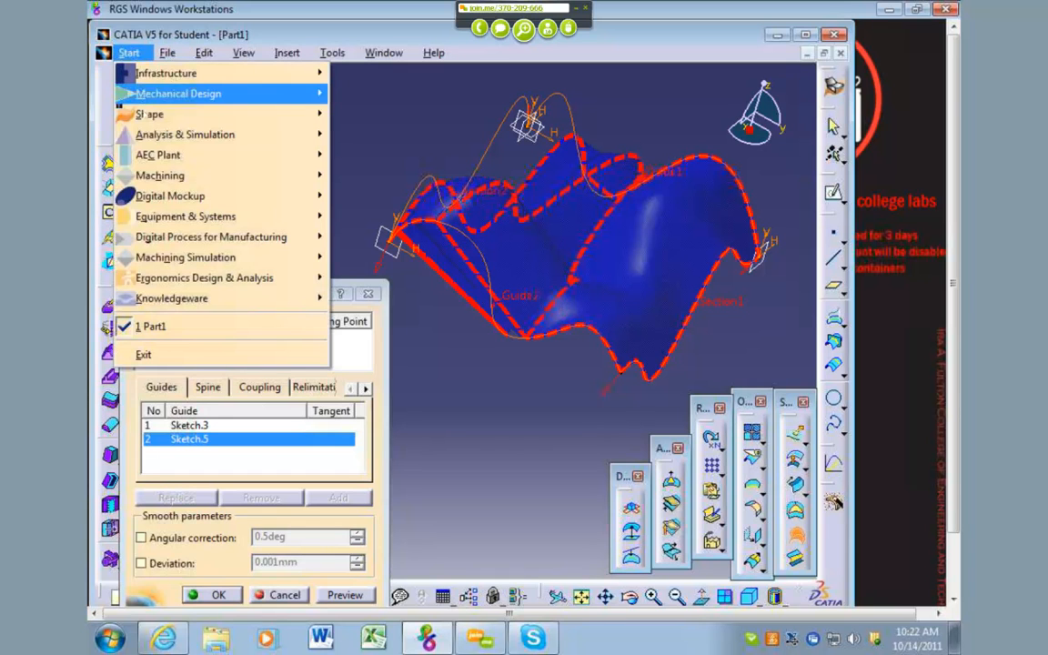
mouse_move(143, 115)
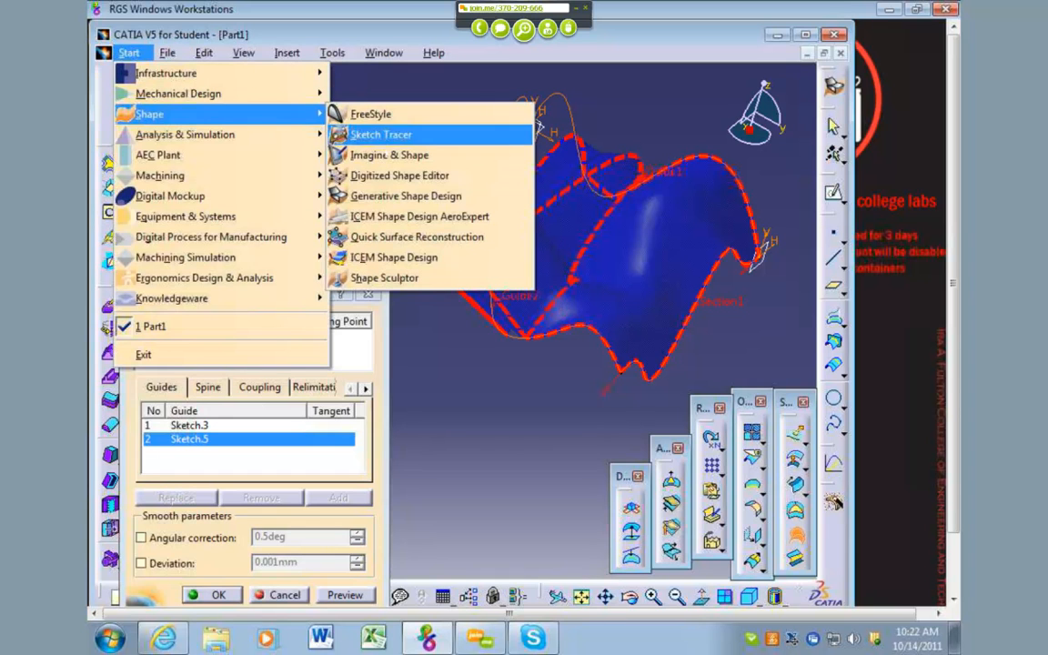
click(393, 198)
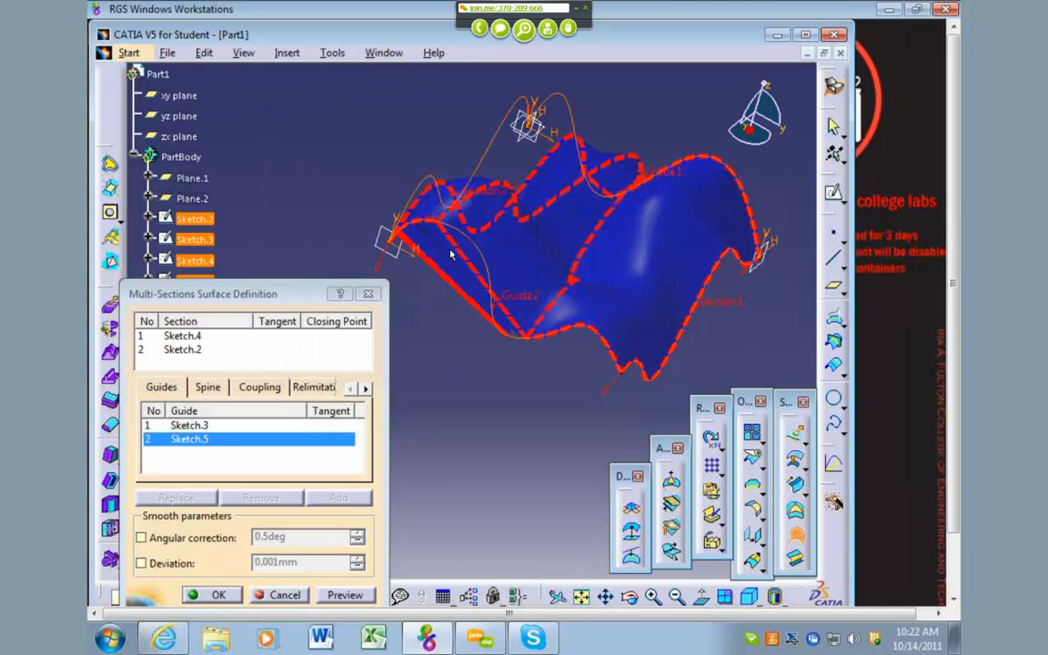
- Check the newest replies in the Skype group chat and go back to the surface definition in CATIA
click(538, 640)
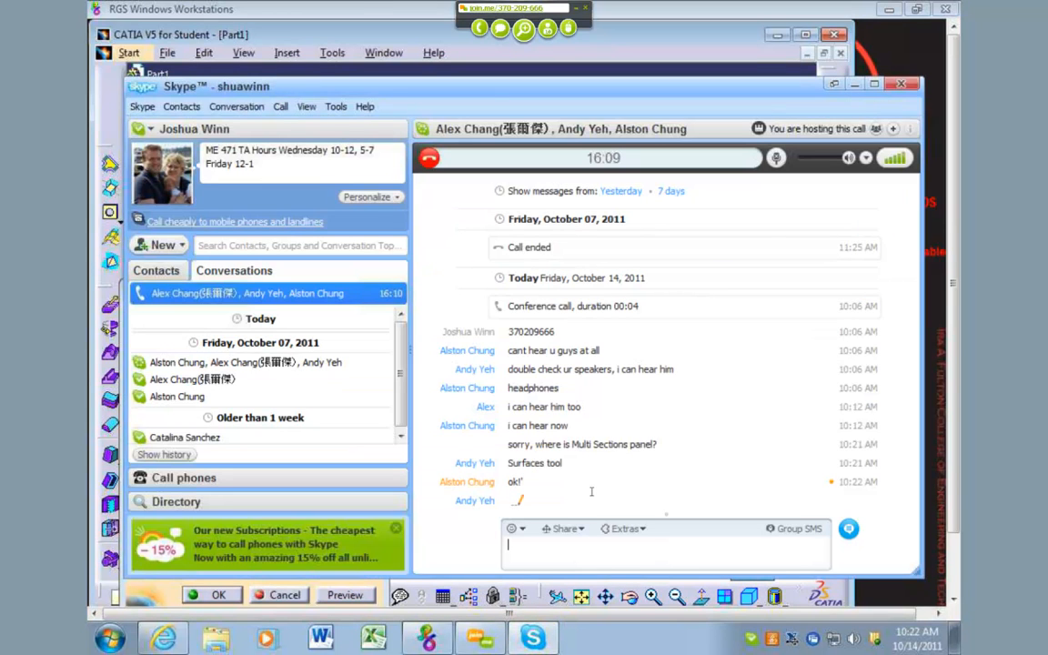
click(856, 85)
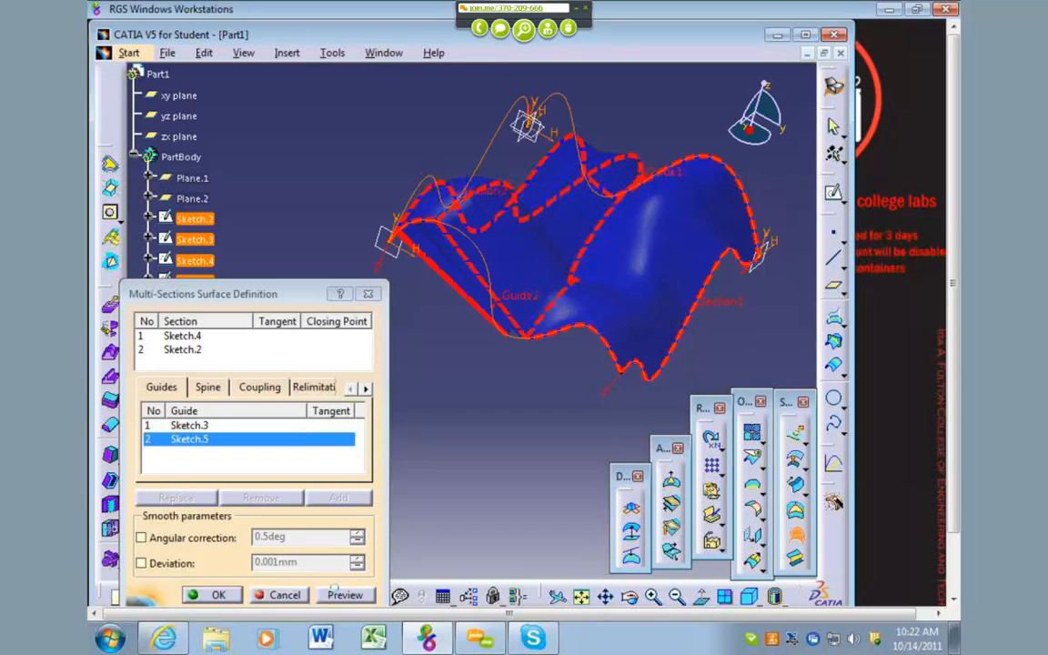
- Try to preview the multi-sections surface once more and cancel its definition
click(346, 594)
click(578, 393)
click(275, 595)
- Open Sketch.3 for editing and move the spline control point nearest the origin to about (10, 0) mm
double_click(557, 101)
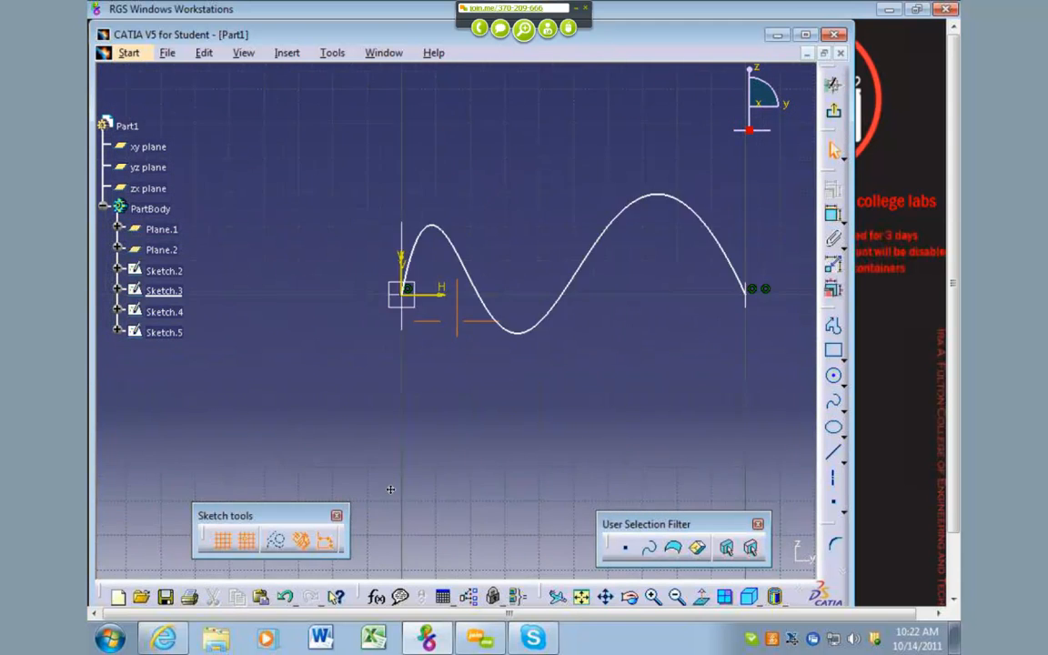
drag(386, 330, 389, 396)
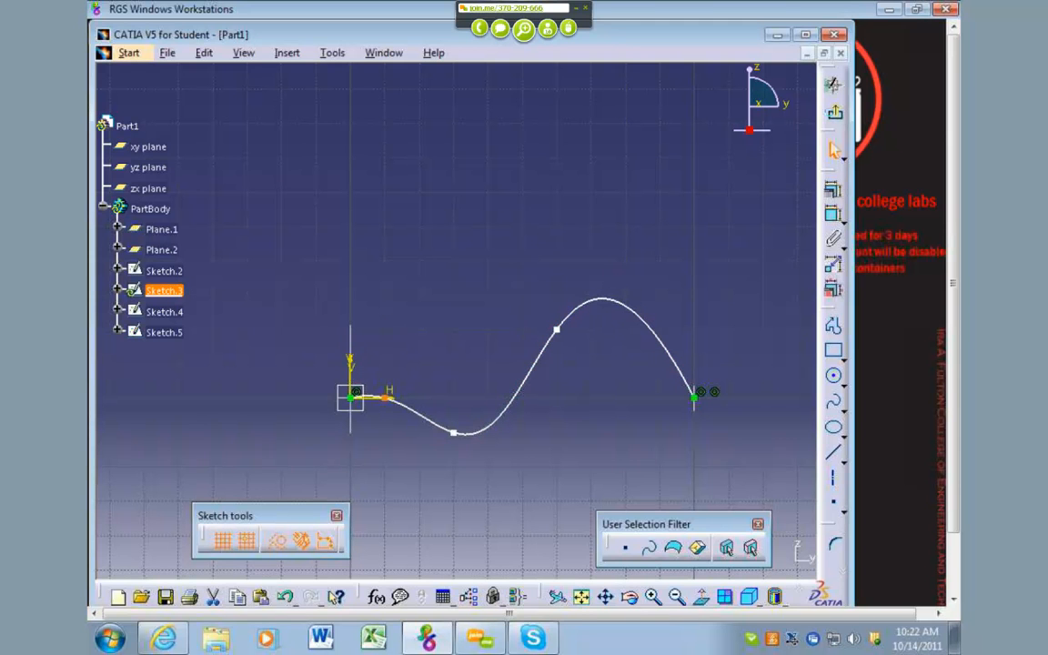